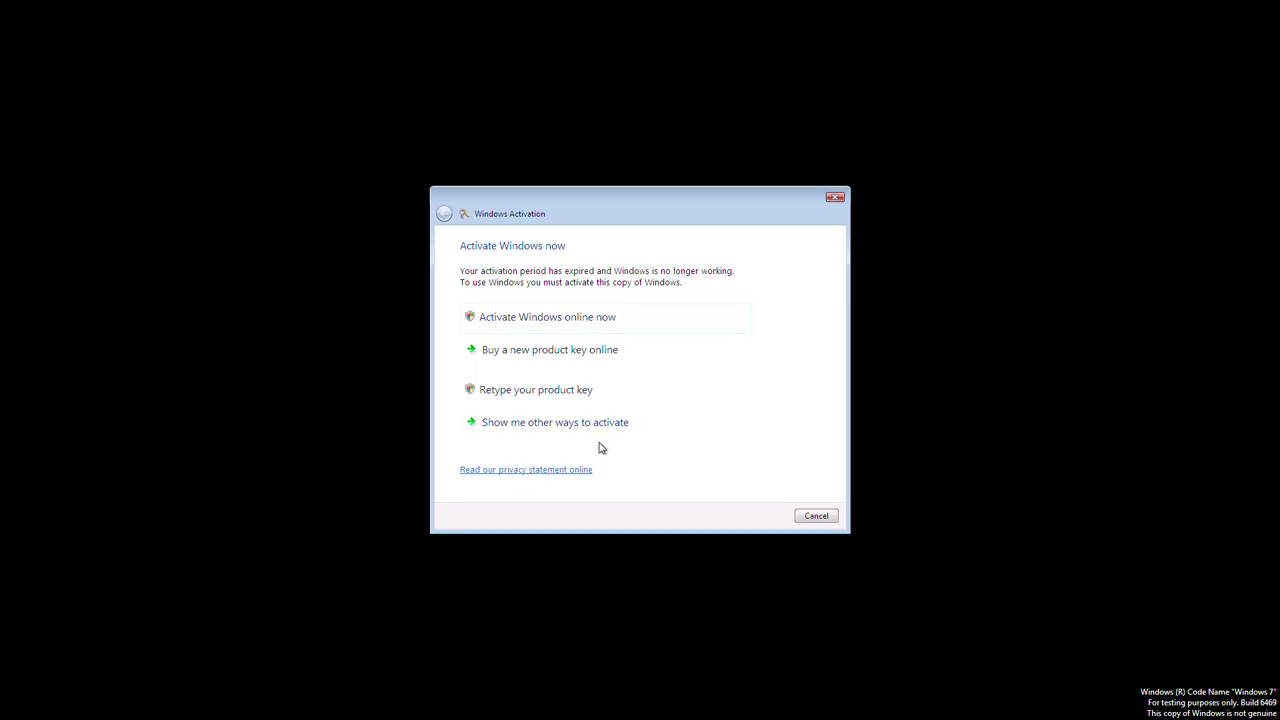
Try to open c:/windows from the browser launched through the activation window's online privacy statement link, with the browser window restored down.
click(540, 469)
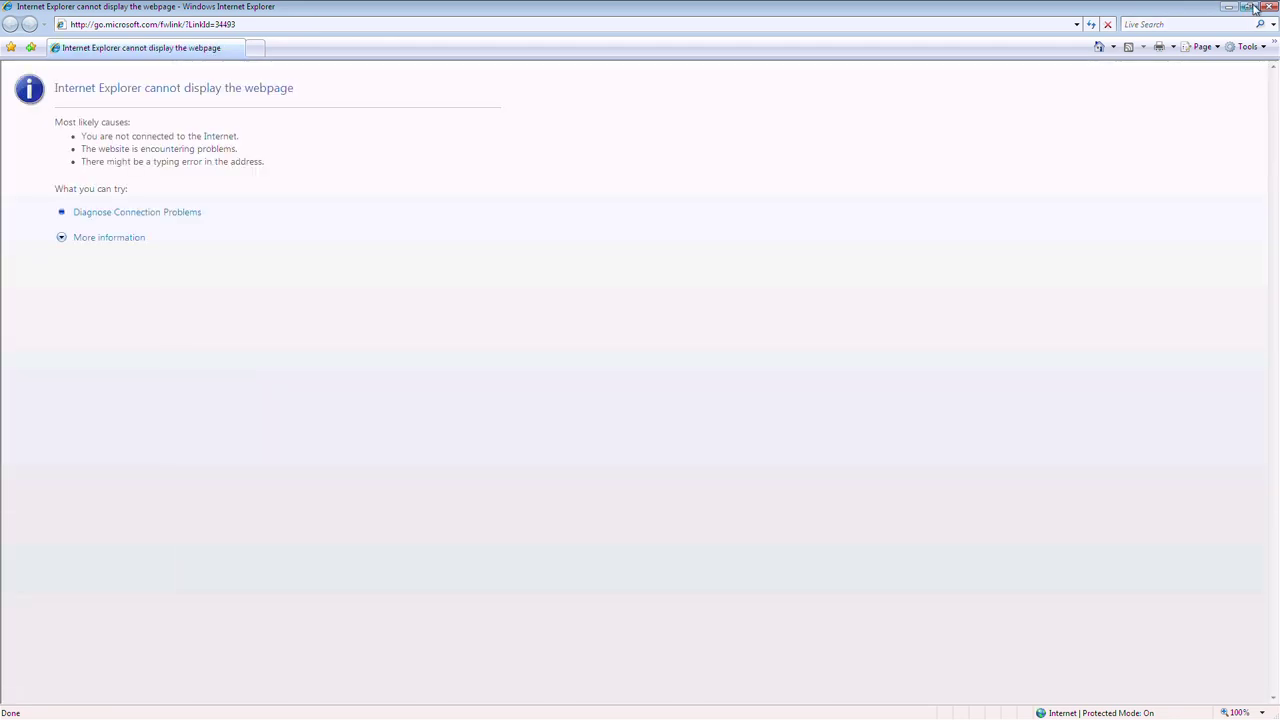
click(1248, 6)
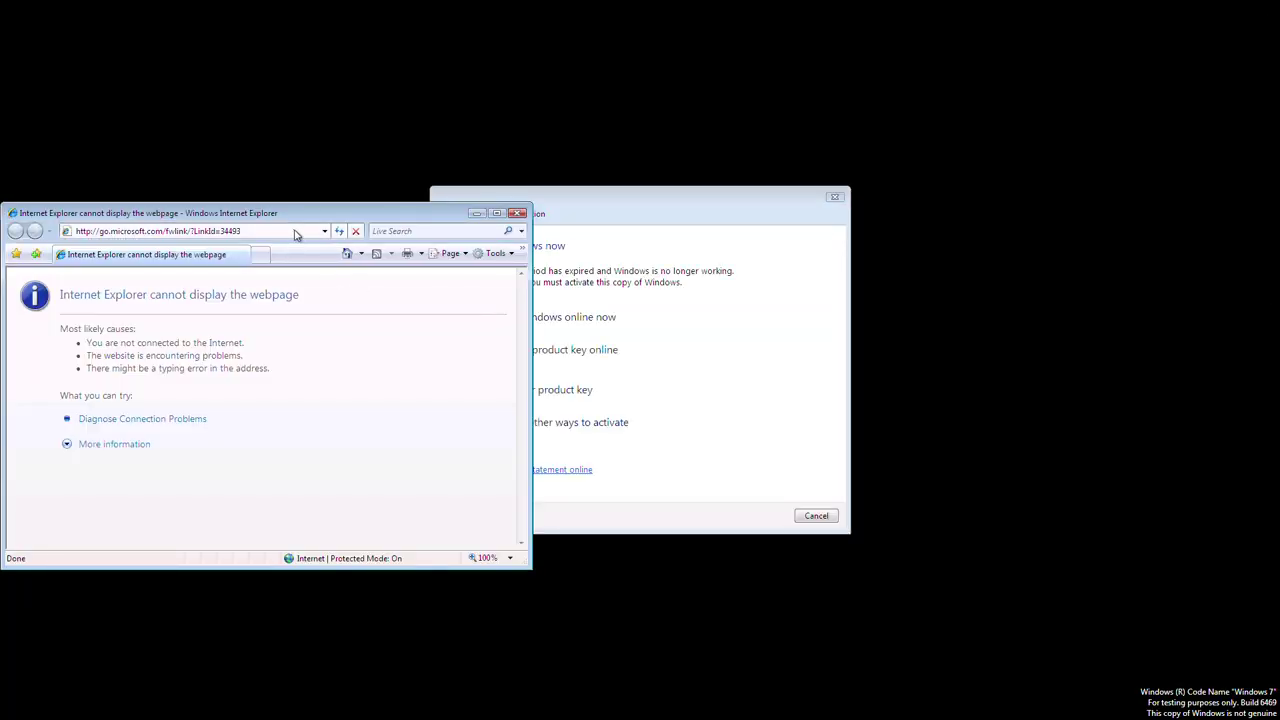
click(295, 233)
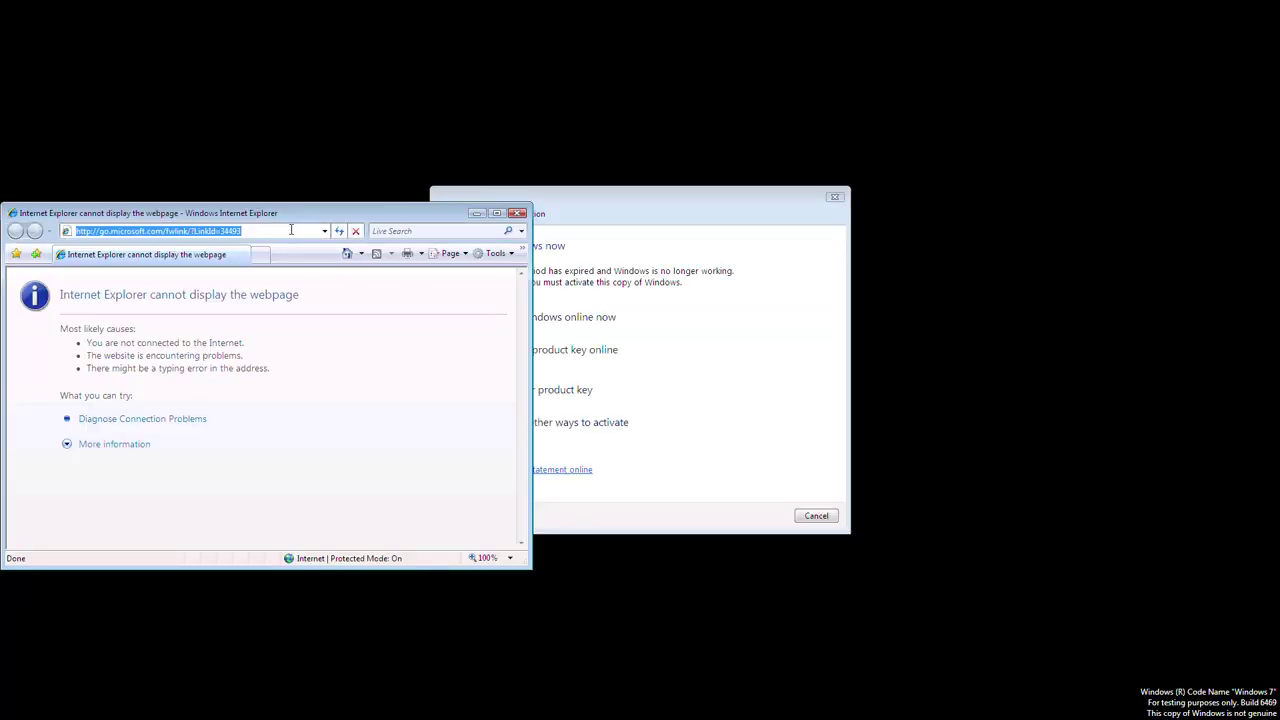
text(c)
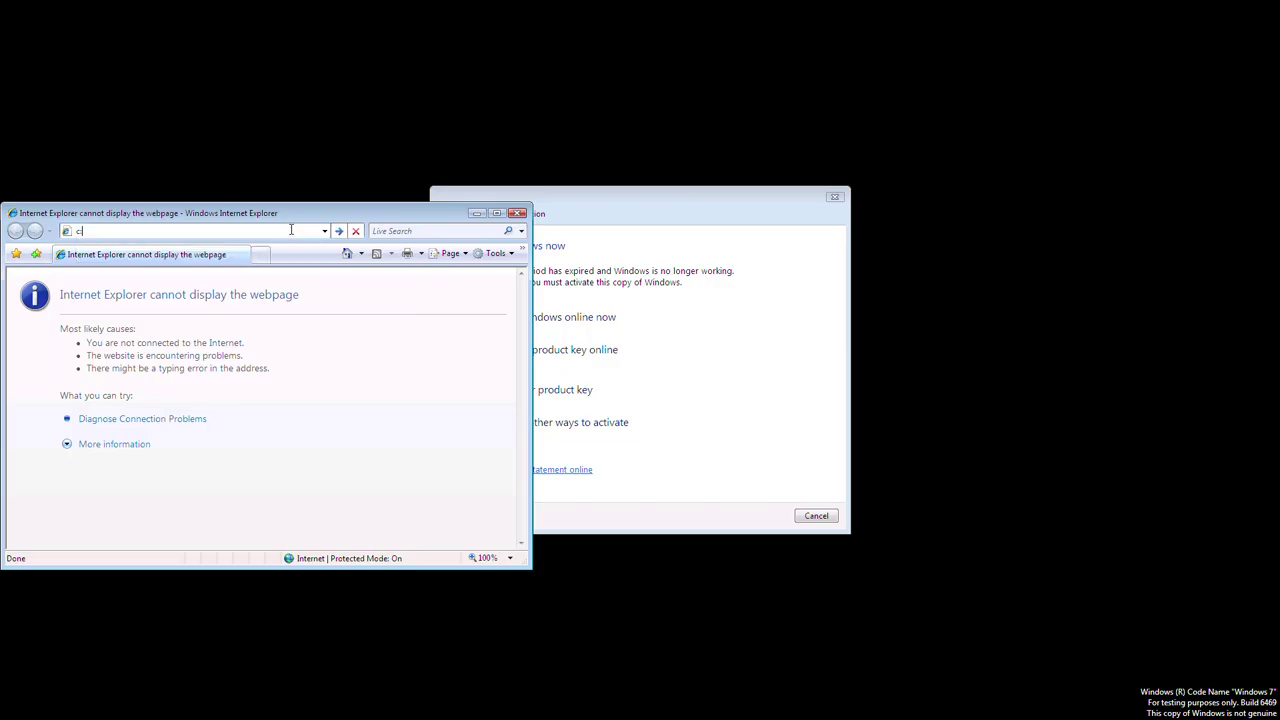
text(:/windows)
key(Return)
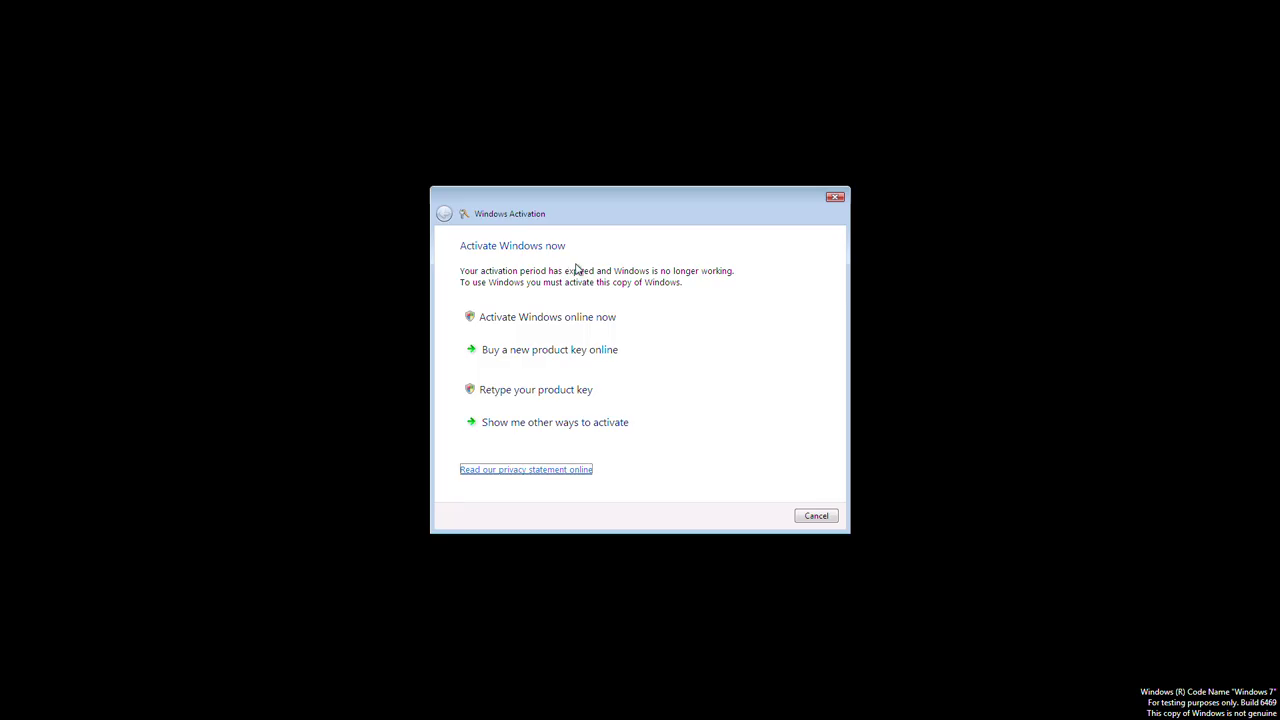
Open the online privacy statement, browse to c:/windows from its address field, and allow explorer.exe to open the folder.
click(550, 469)
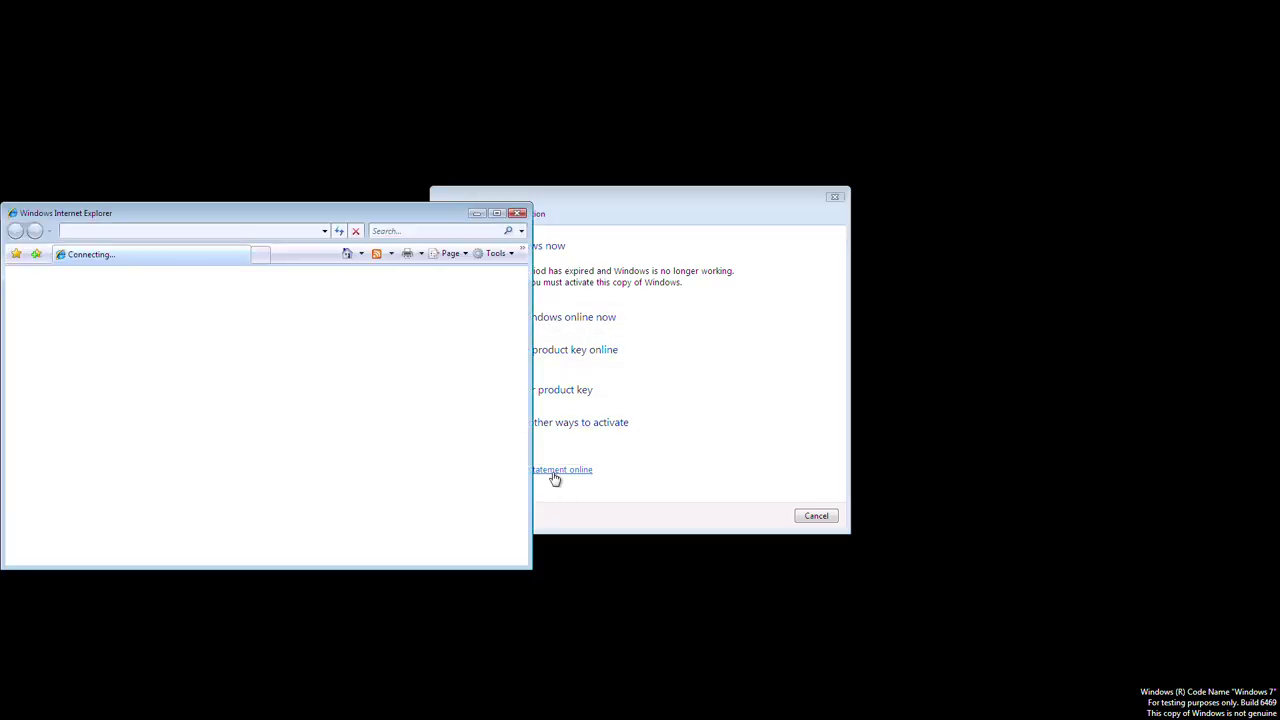
click(265, 232)
text(c:/windo)
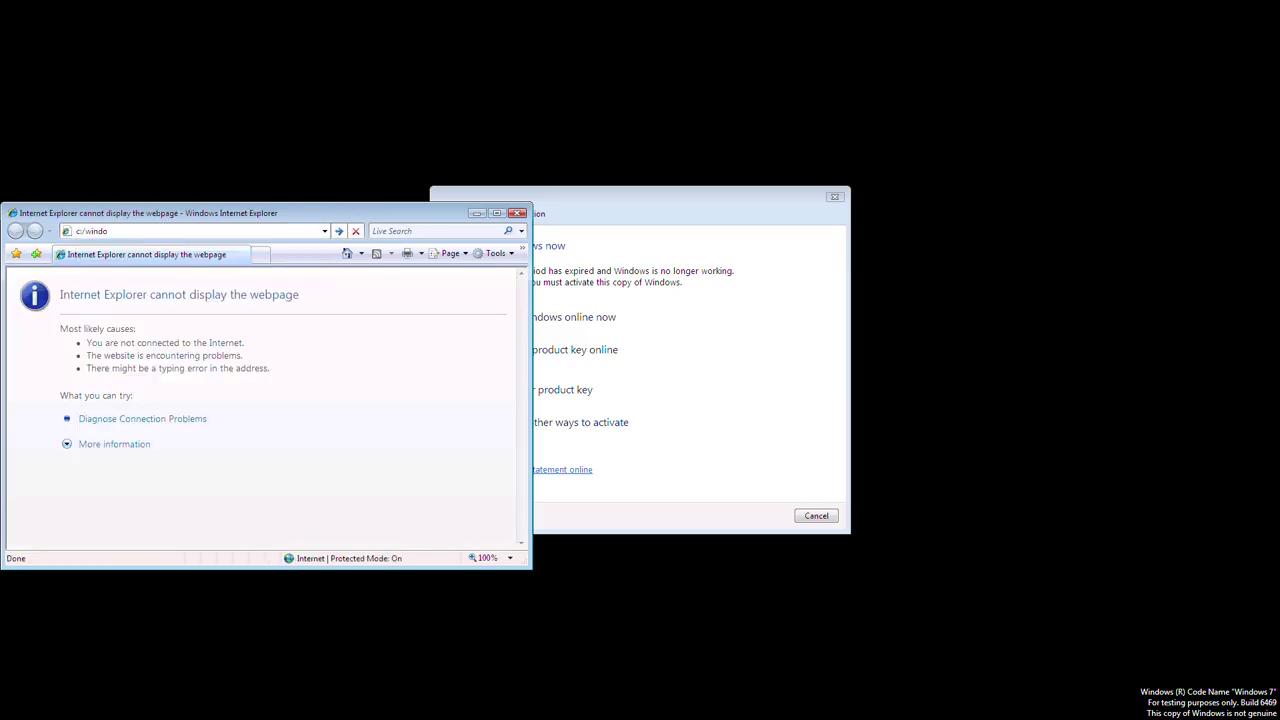
text(ws)
key(Return)
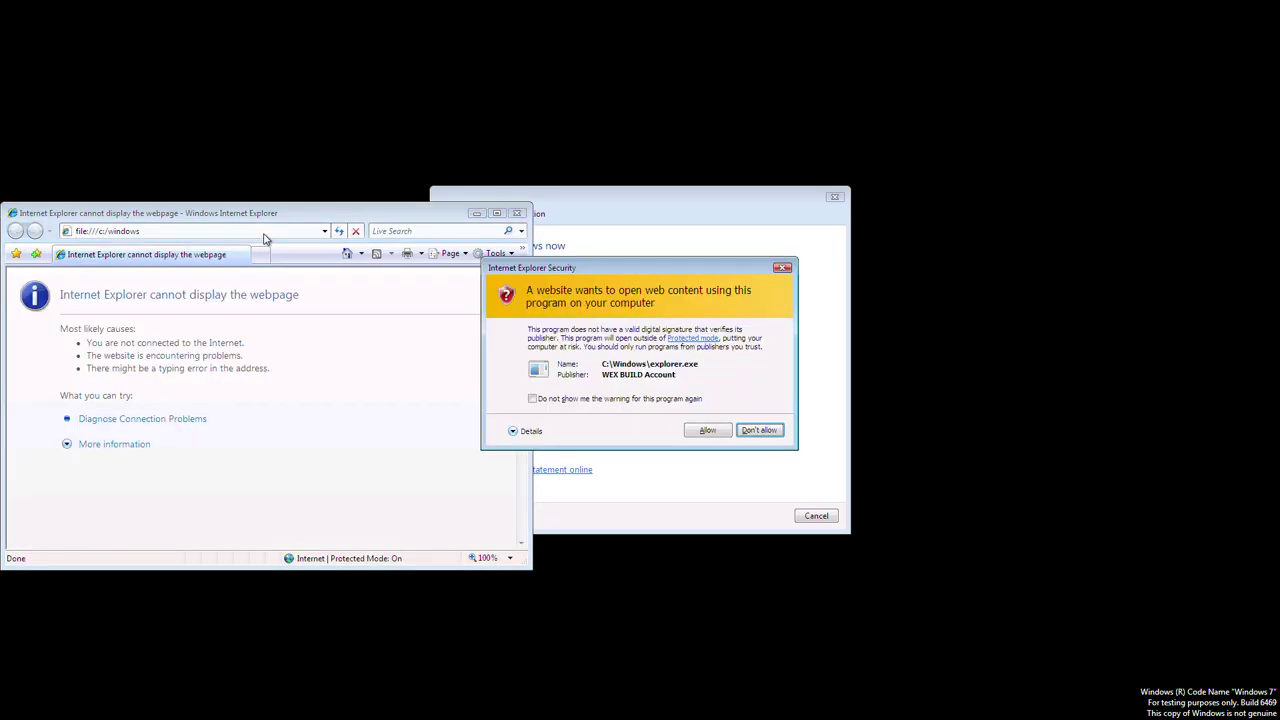
click(700, 430)
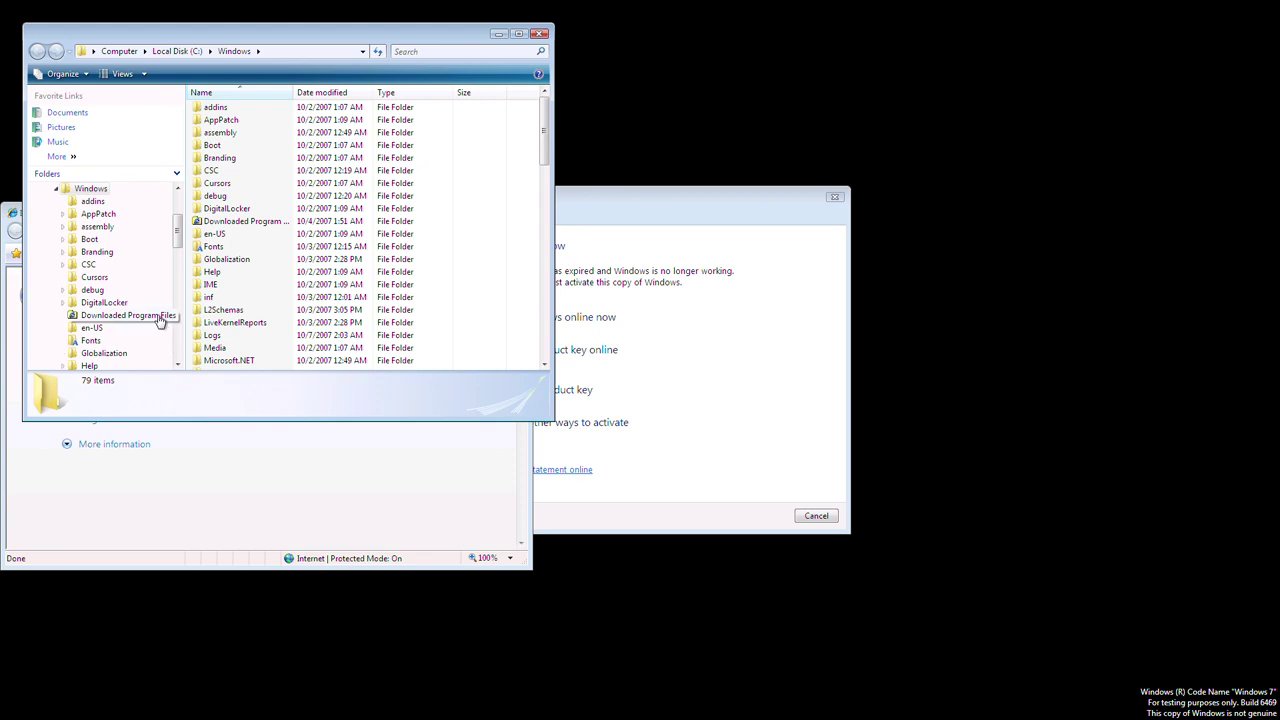
Collapse the Windows folder in the folder tree and search C:\Windows for winver.
click(56, 188)
click(416, 50)
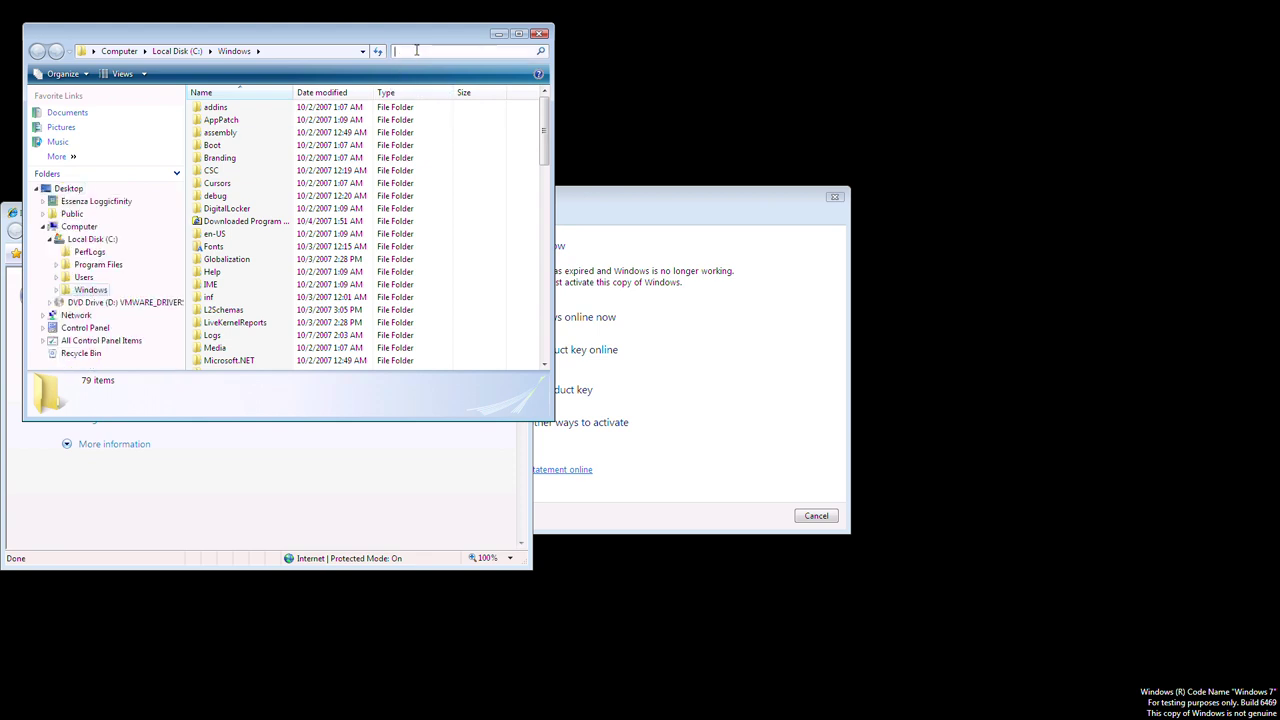
text(win)
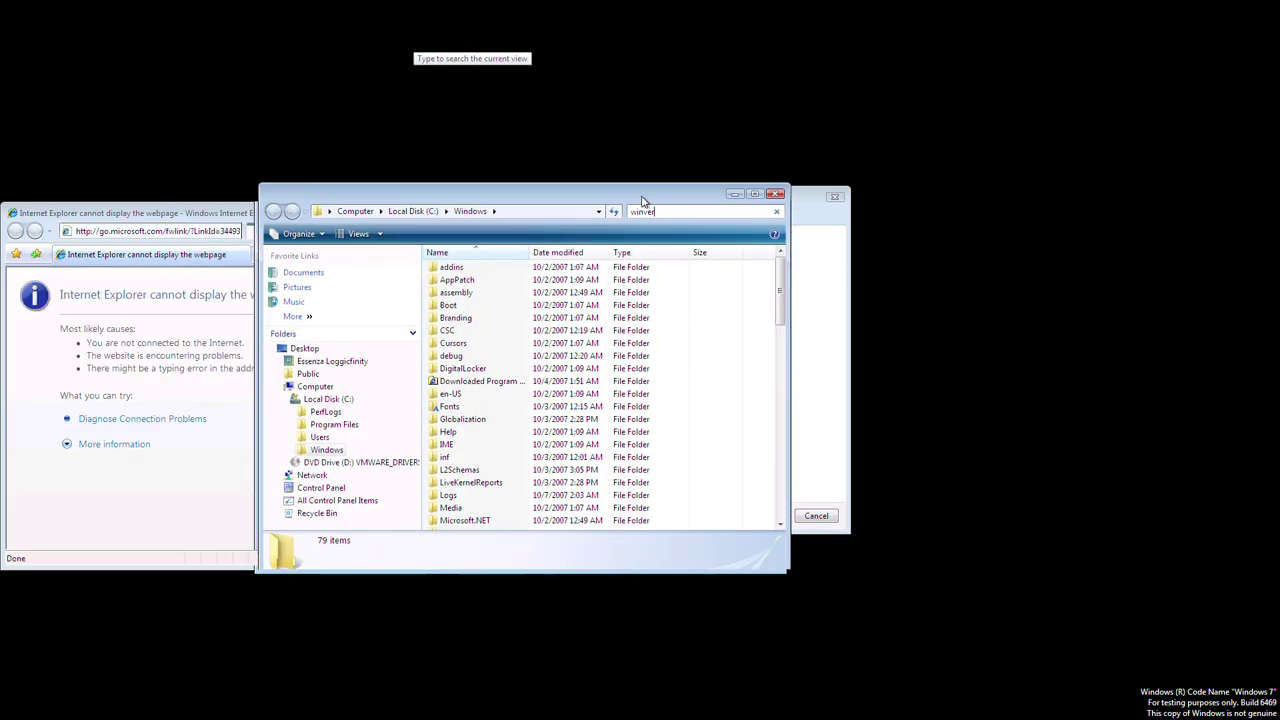
text(ver)
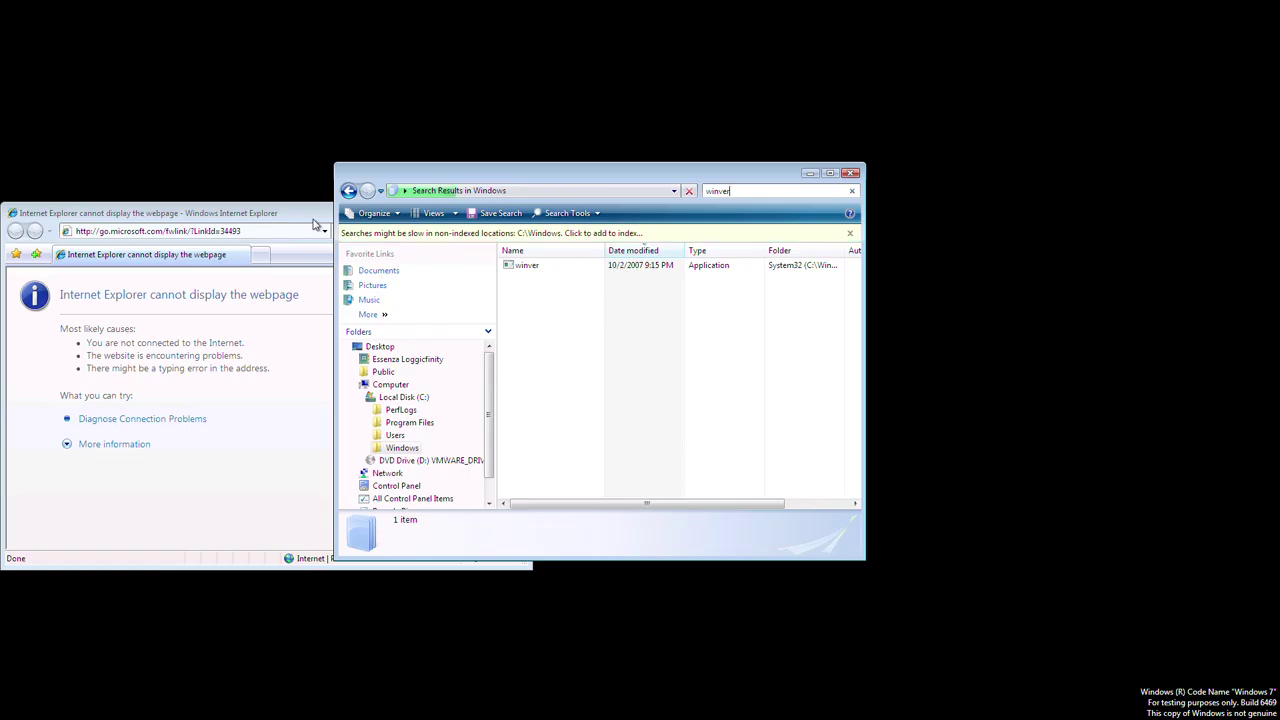
Close the browser window, then run the winver application to view the Windows version information and dismiss it.
click(518, 213)
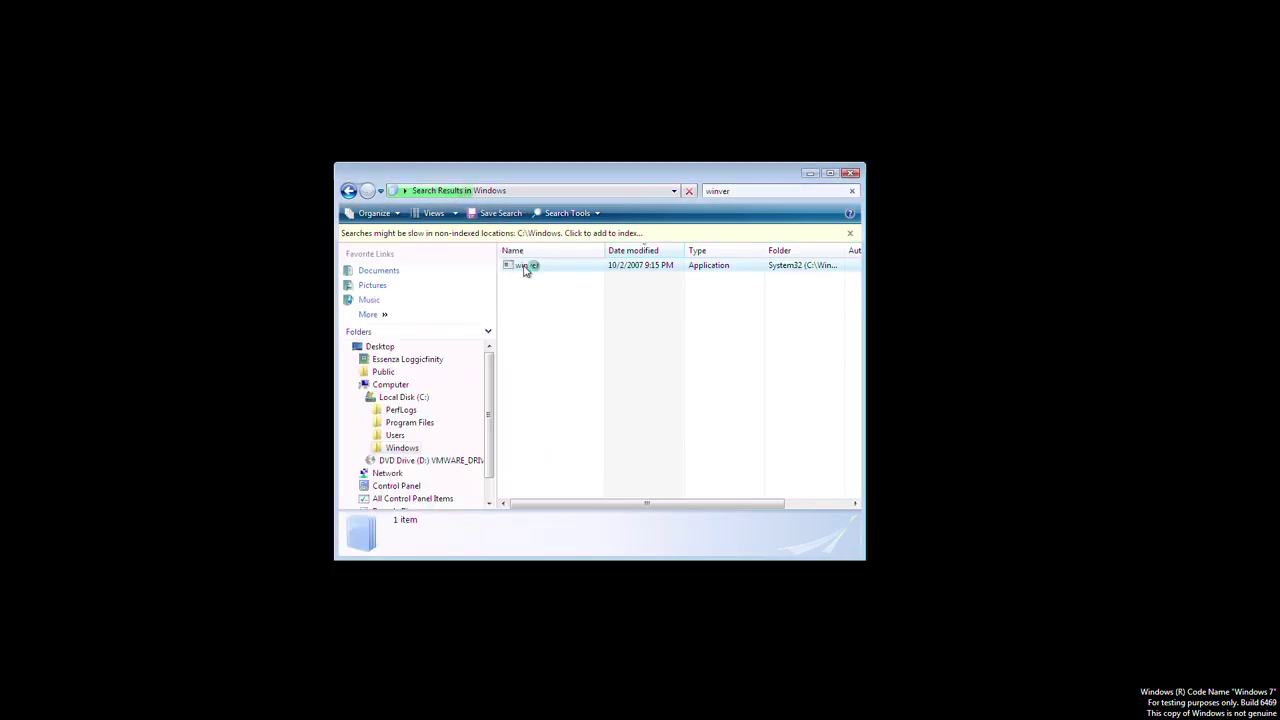
double_click(527, 290)
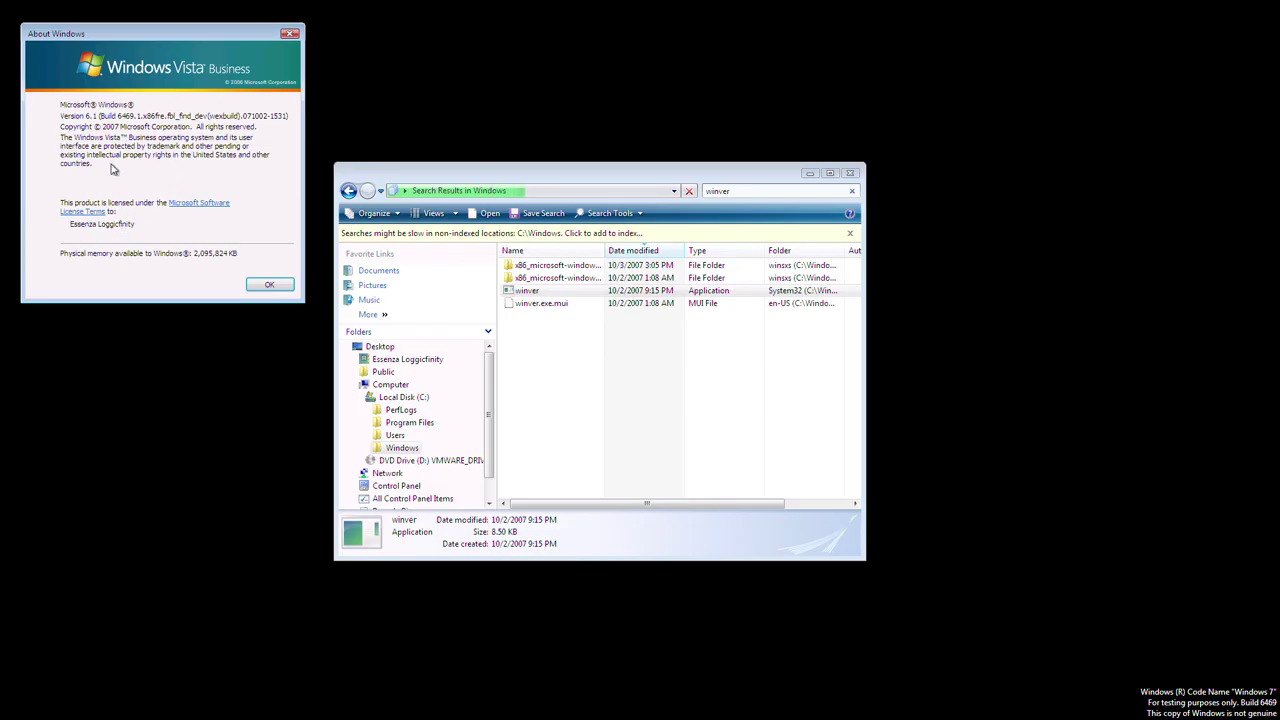
click(286, 280)
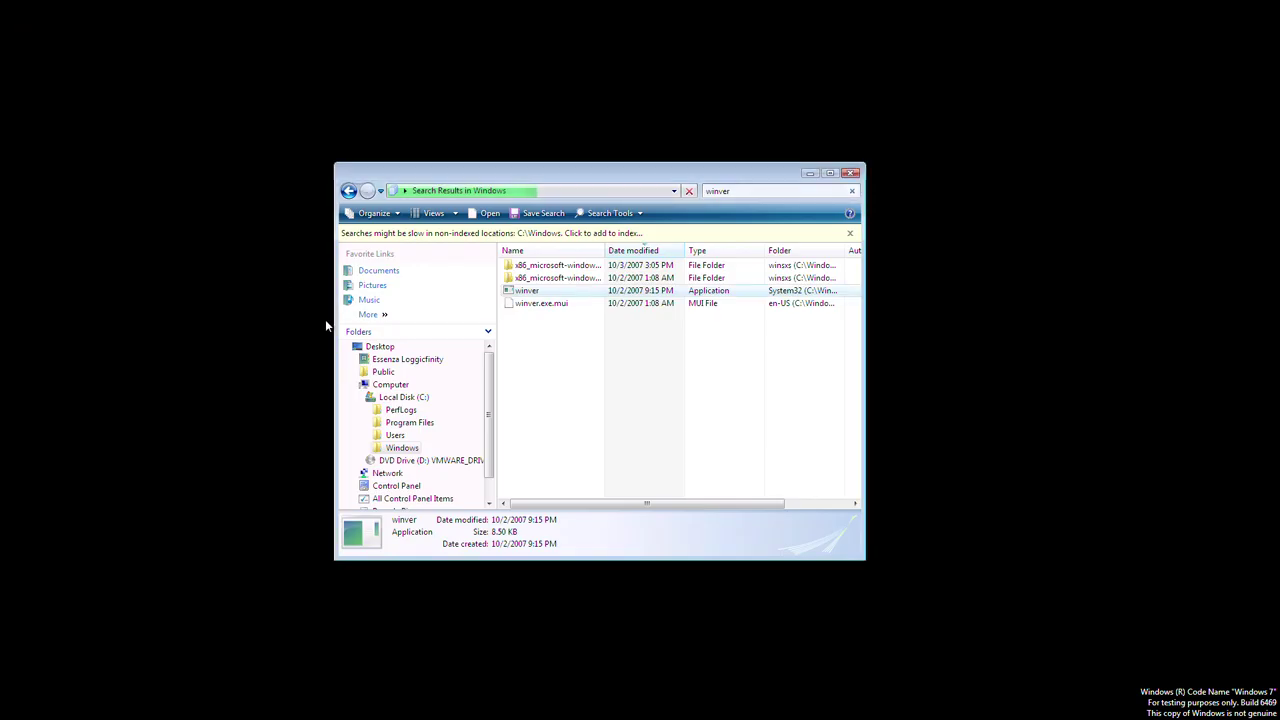
Collapse Computer in the folder tree and open the Control Panel from the Desktop folder.
click(357, 384)
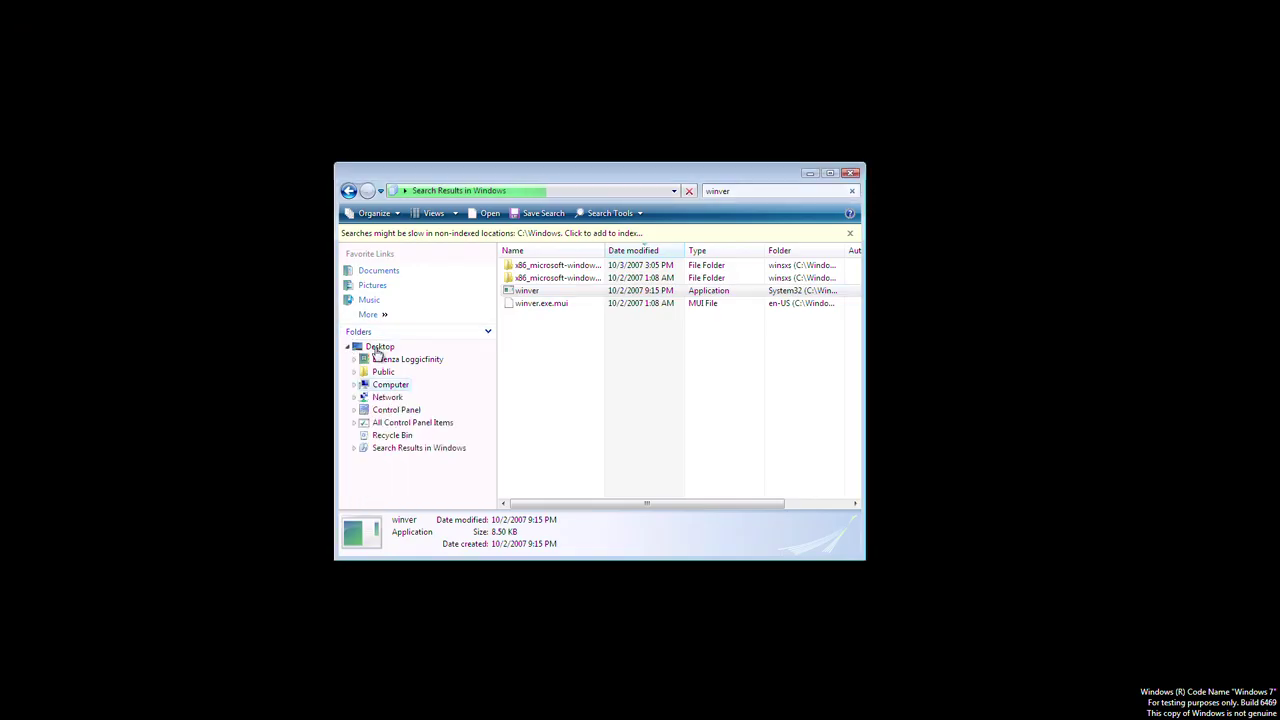
click(379, 348)
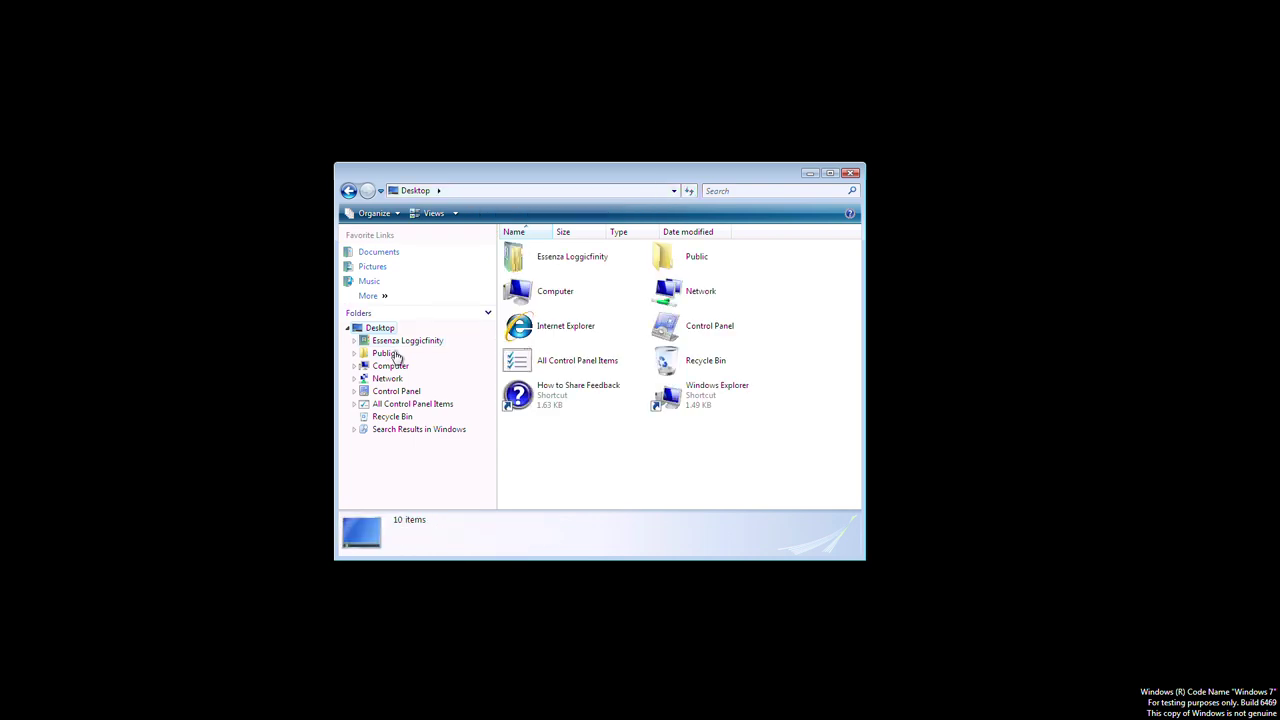
double_click(688, 328)
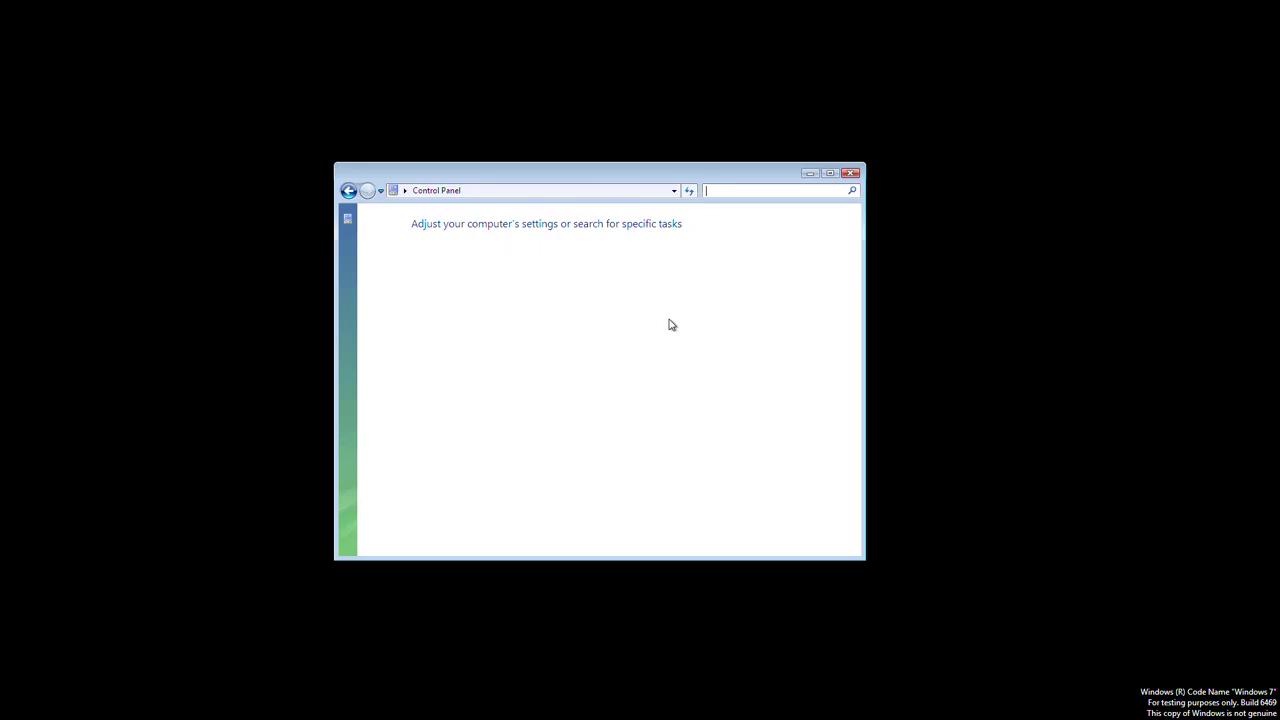
Search the Control Panel for "clock" and for "time", and close the window.
text(clock)
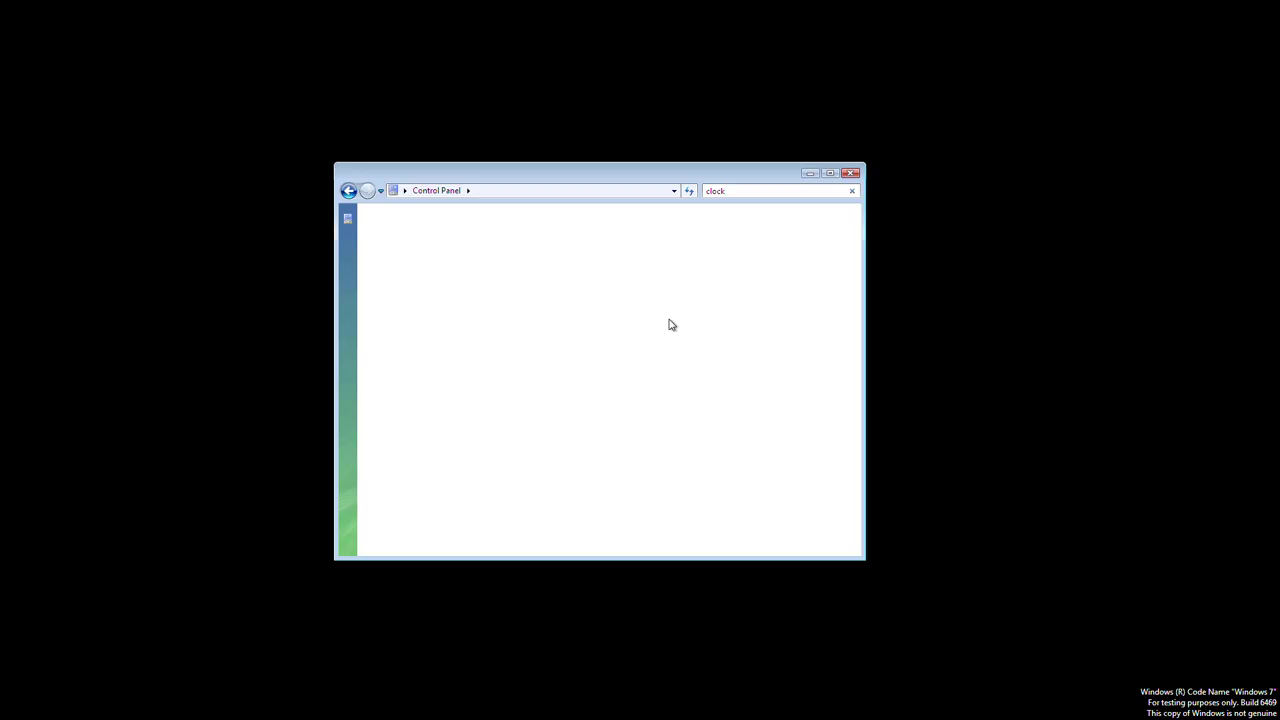
key(BackSpace)
key(BackSpace)
key(BackSpace)
key(BackSpace)
text(time)
click(851, 173)
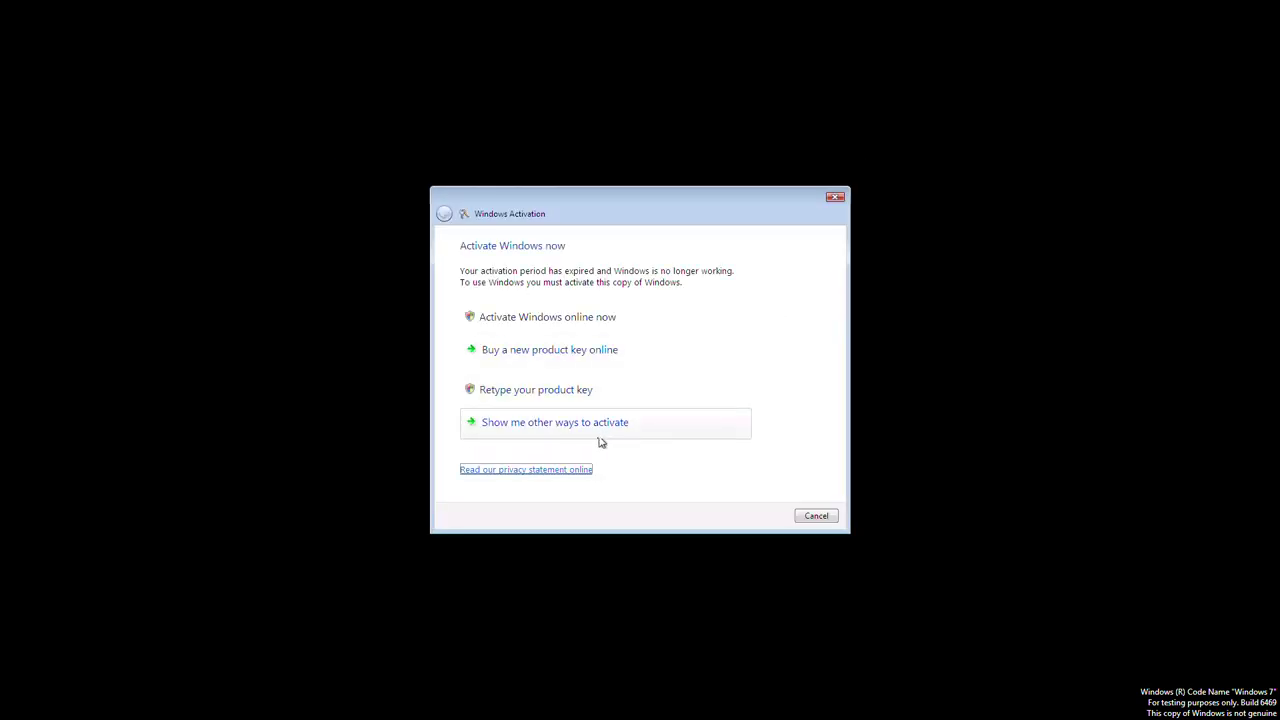
Reopen C:\Windows in Explorer through the privacy statement browser, allowing explorer.exe, and close the browser window.
click(568, 468)
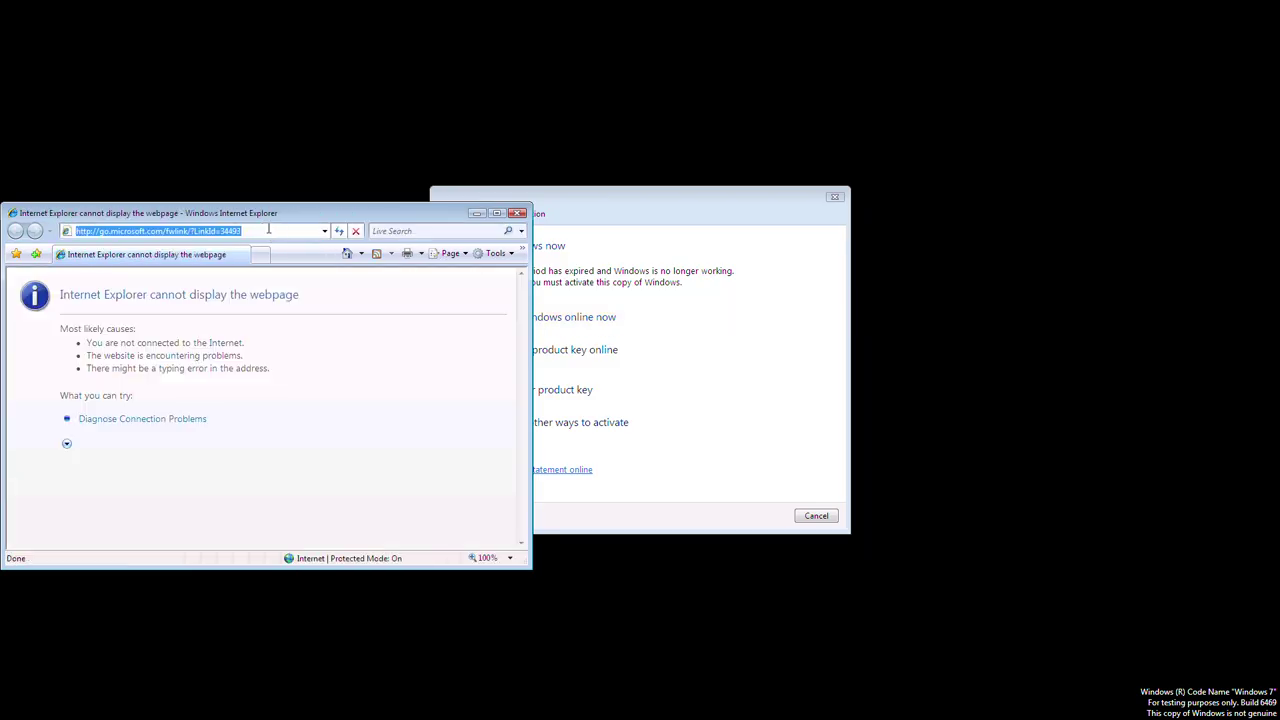
text(c:\windows)
key(Return)
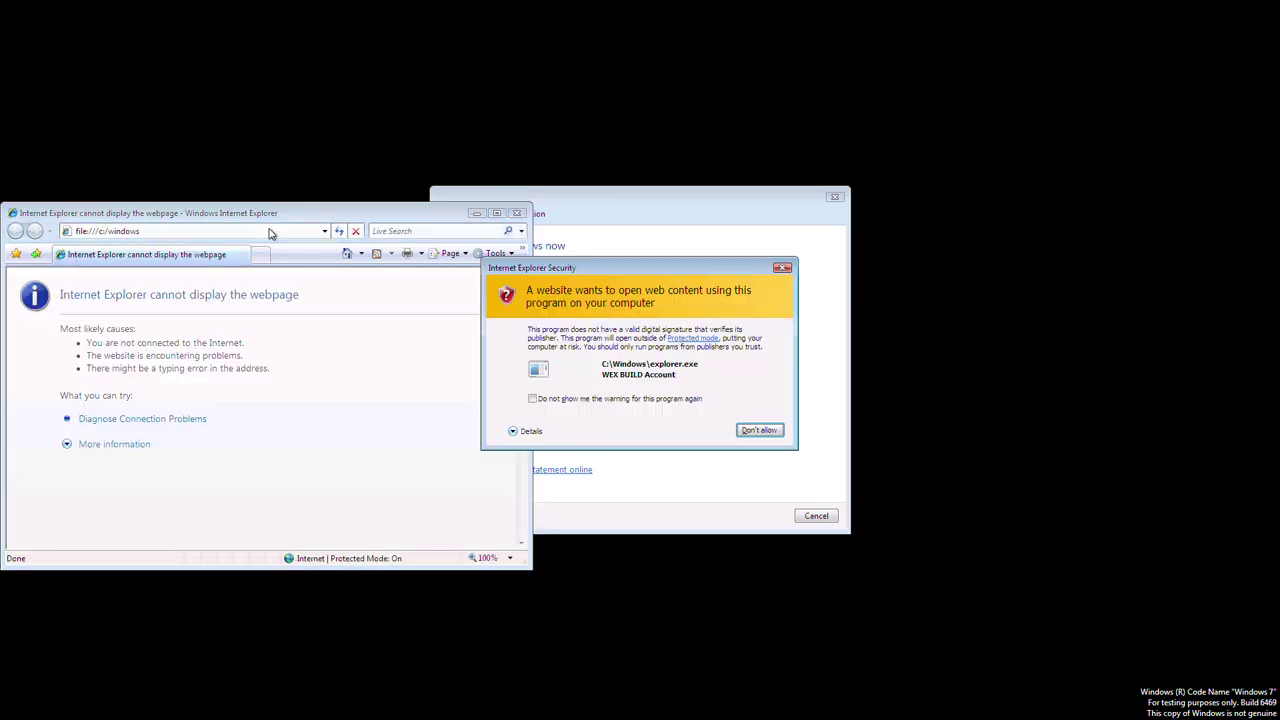
click(710, 430)
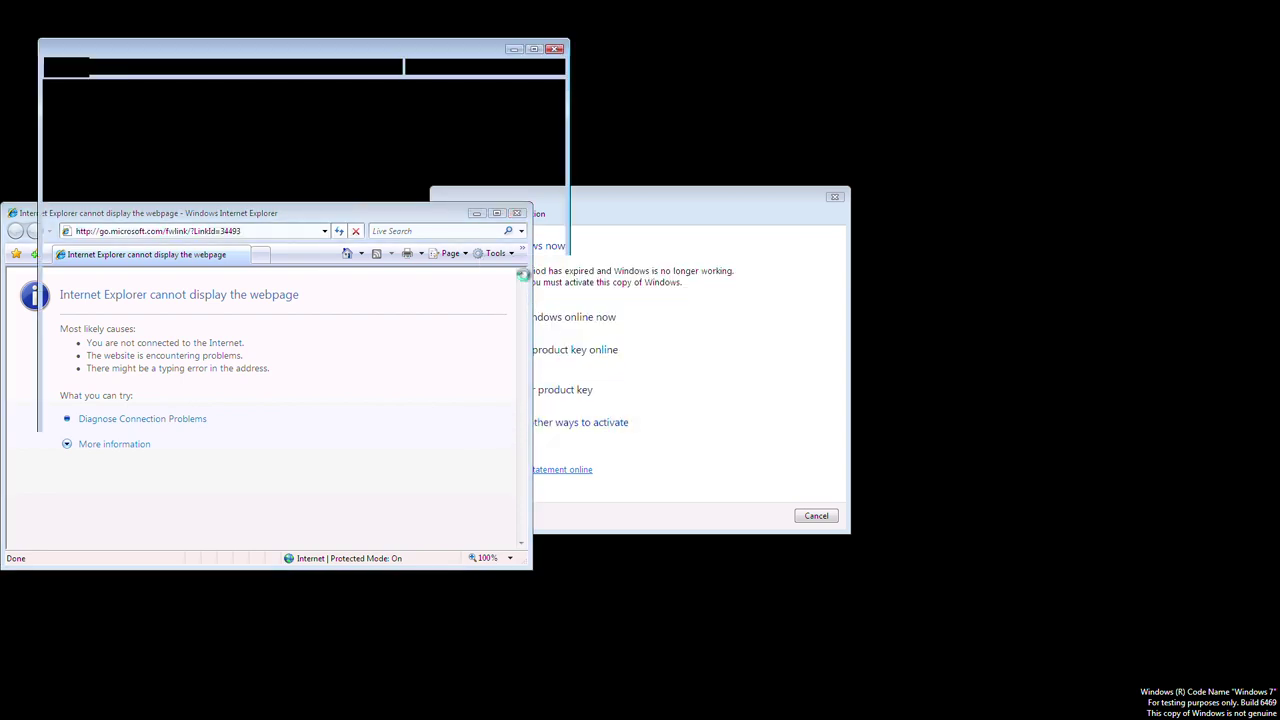
click(449, 537)
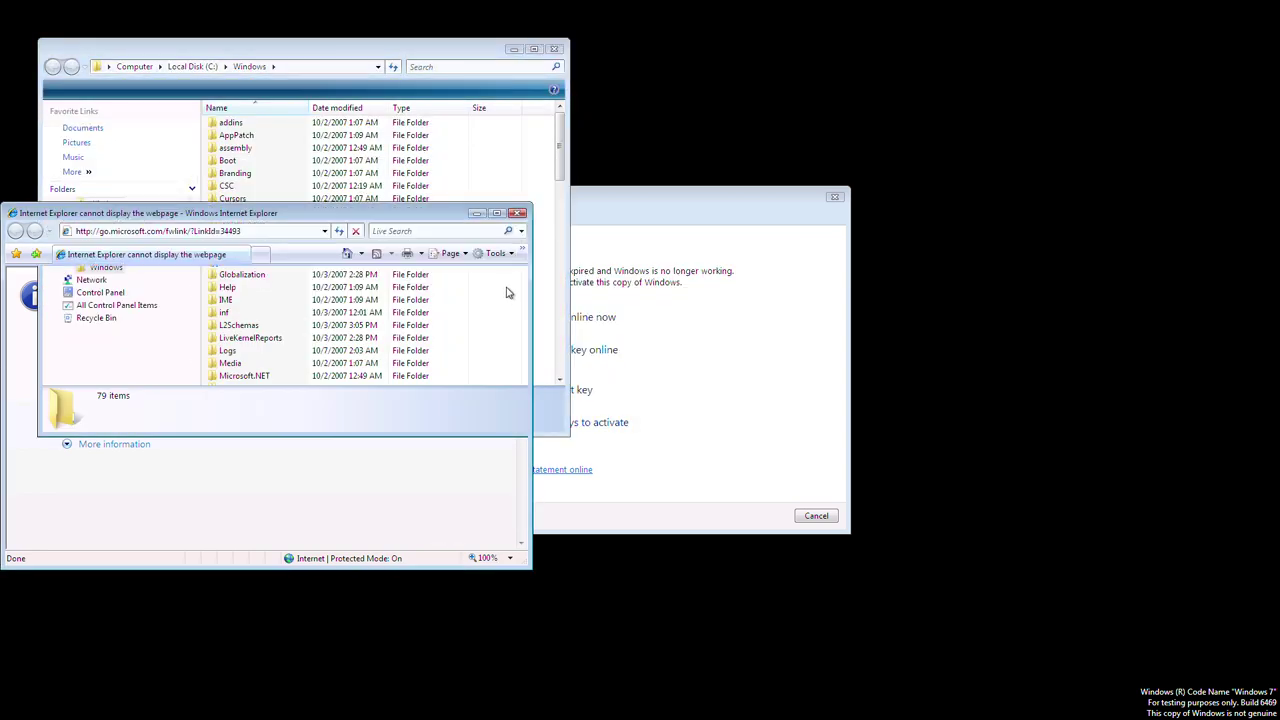
click(517, 213)
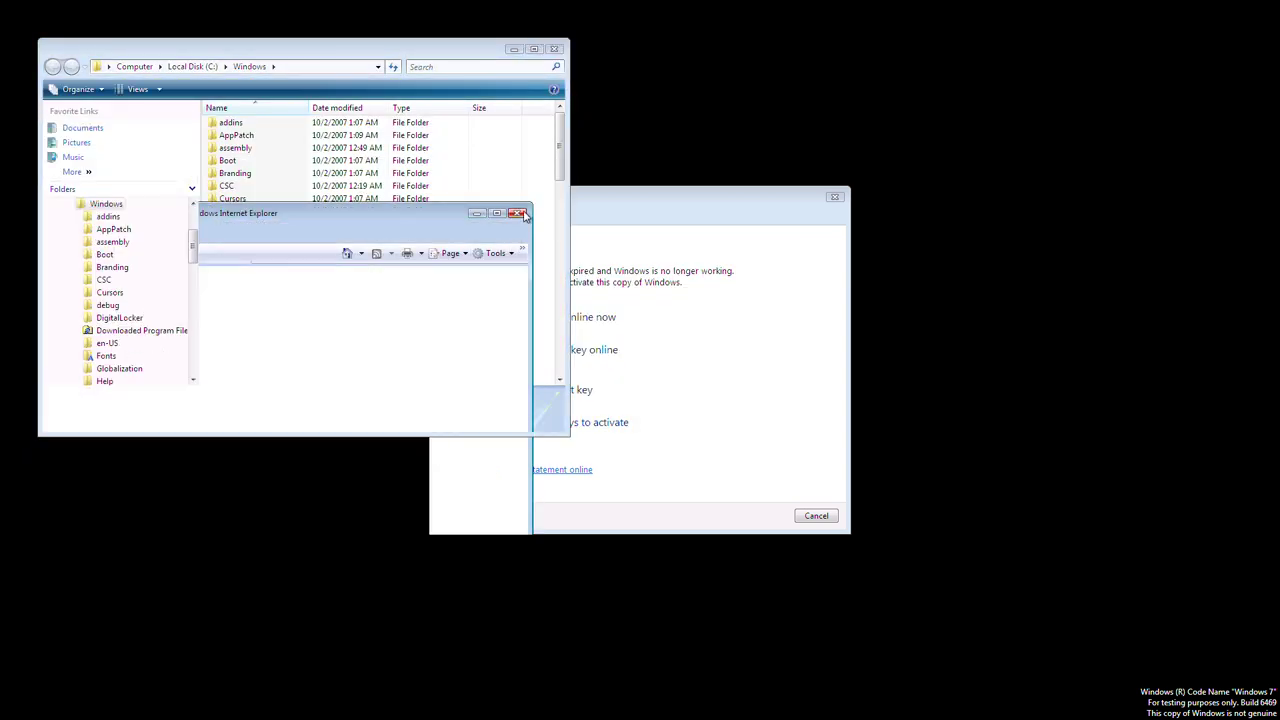
Search the C:\Windows folder for "time" and replace the search term with "shutdown".
click(437, 68)
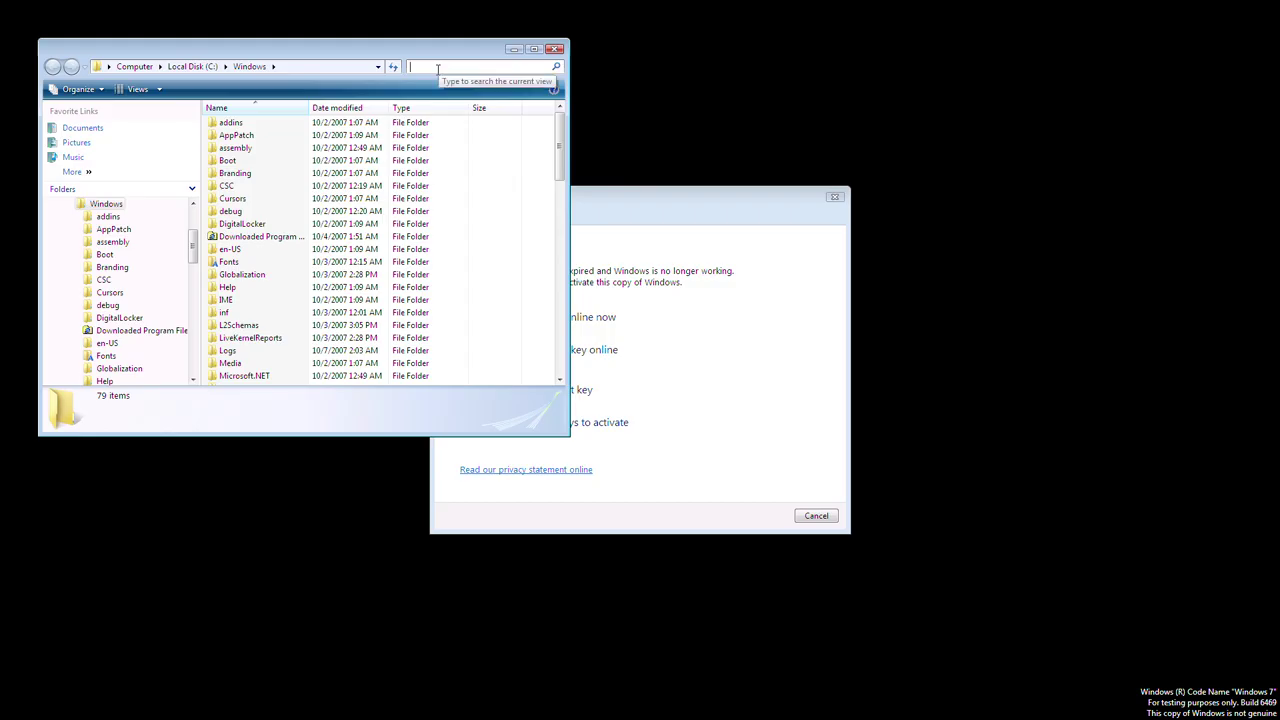
text(time)
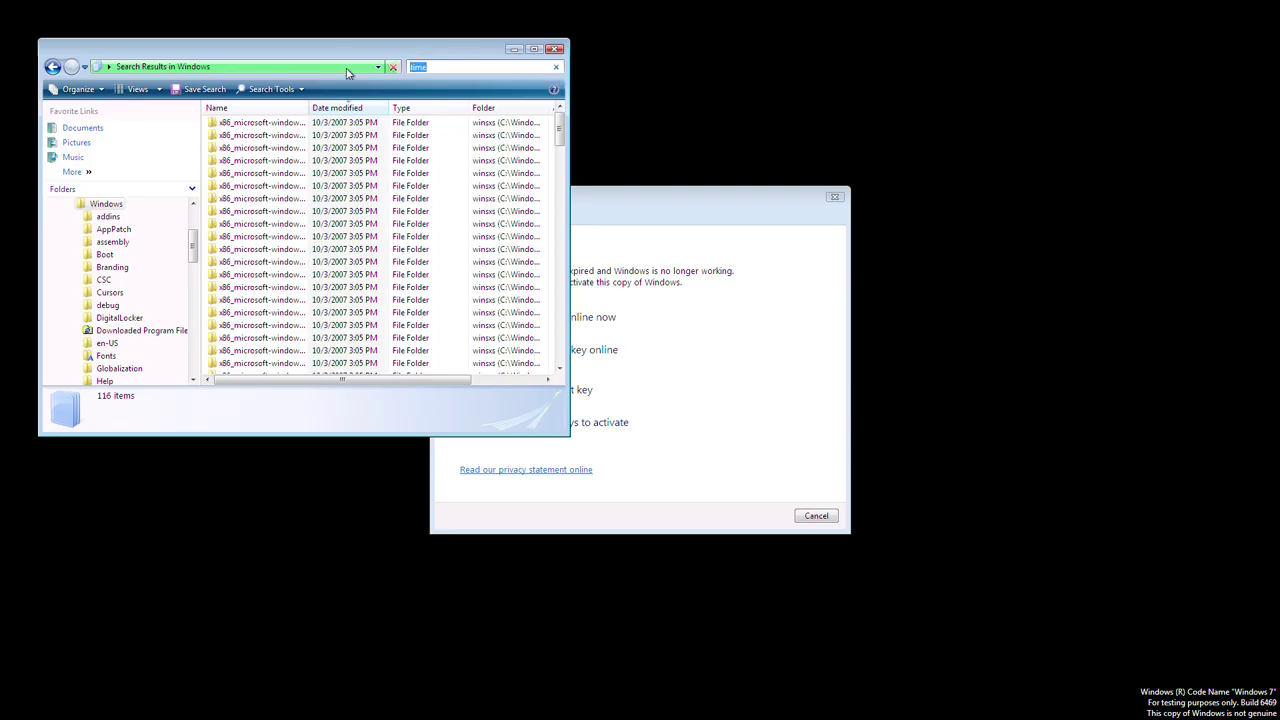
text(shutdown)
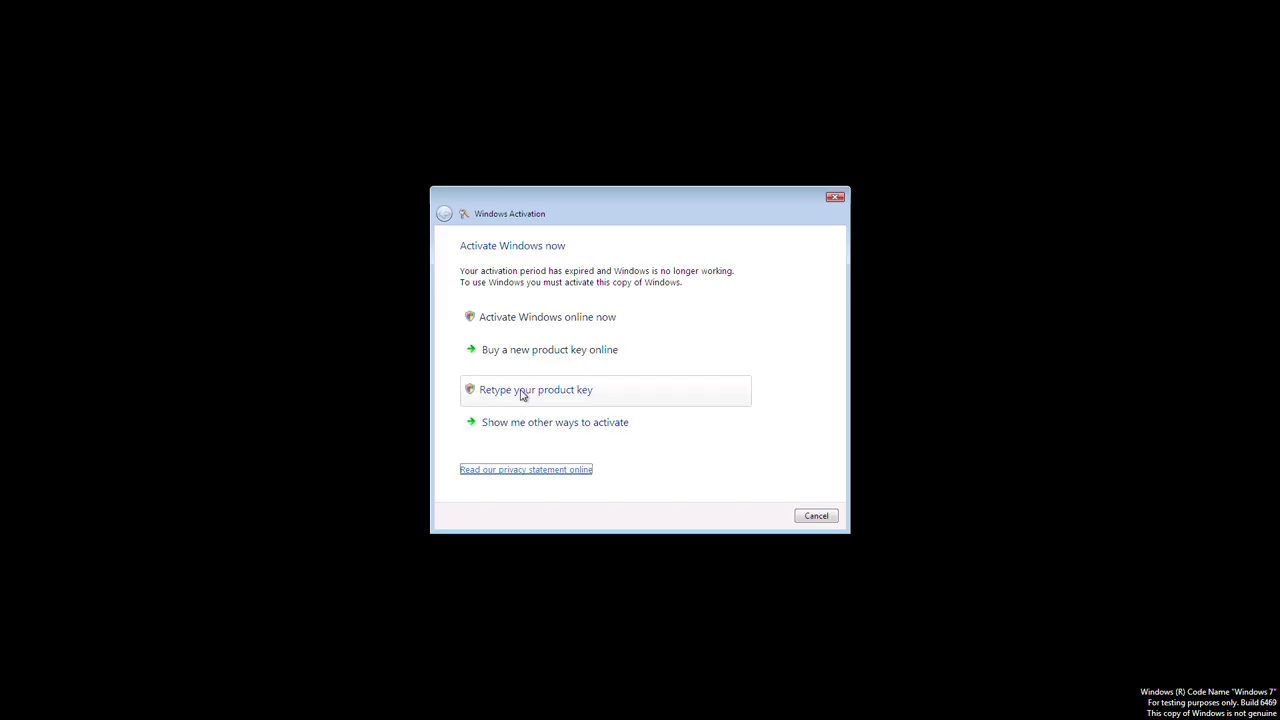
Launch the privacy statement browser again, go to c:/windows, allow explorer.exe to open it, and close the browser.
key(Return)
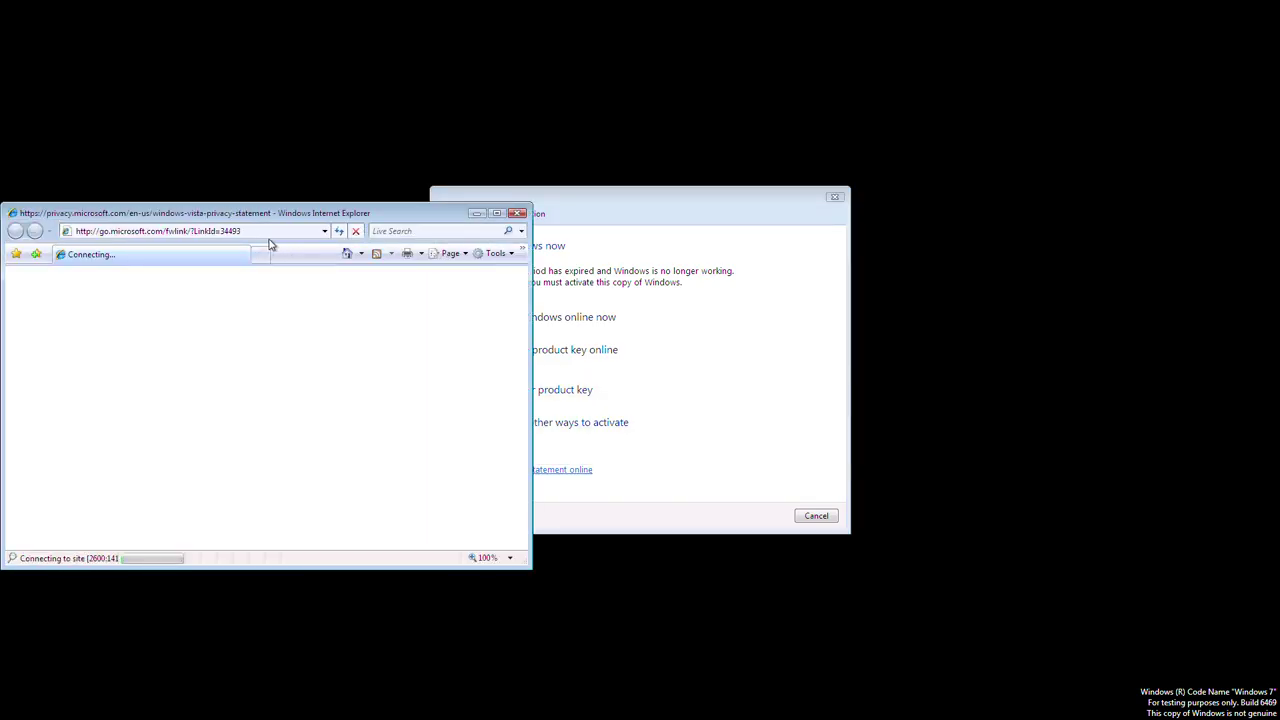
click(247, 231)
text(c:/)
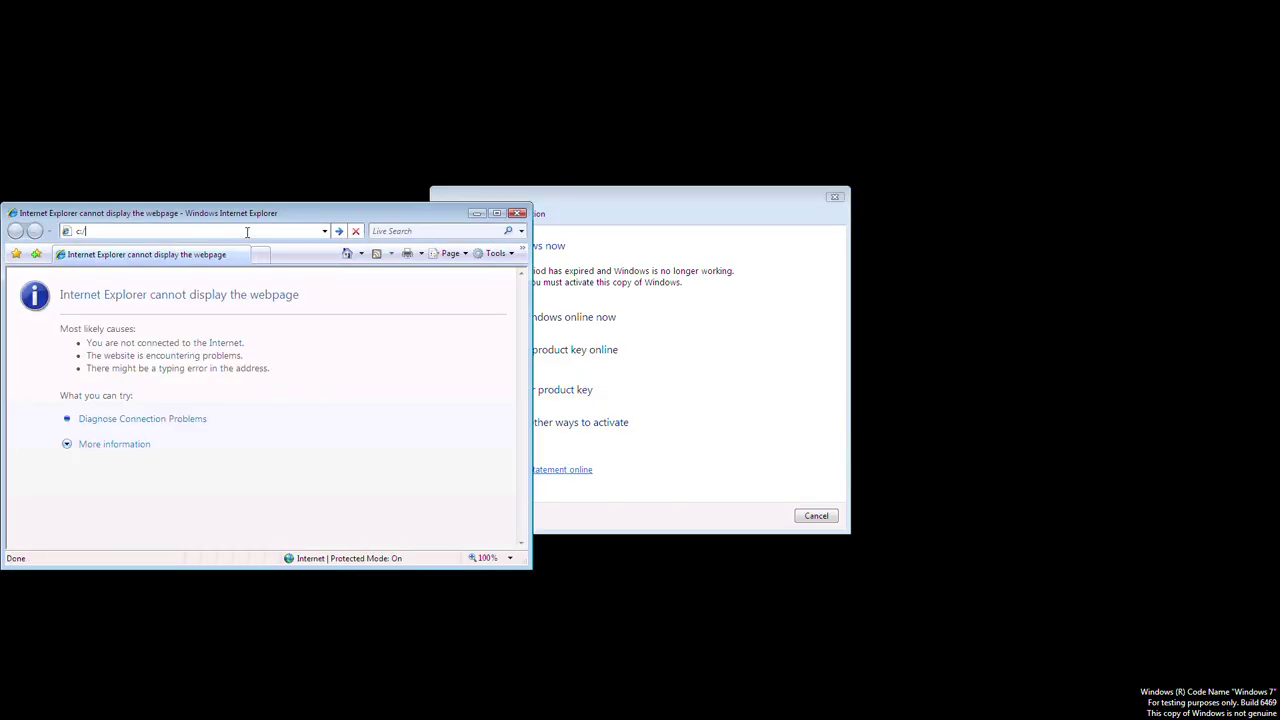
text(windows)
key(Return)
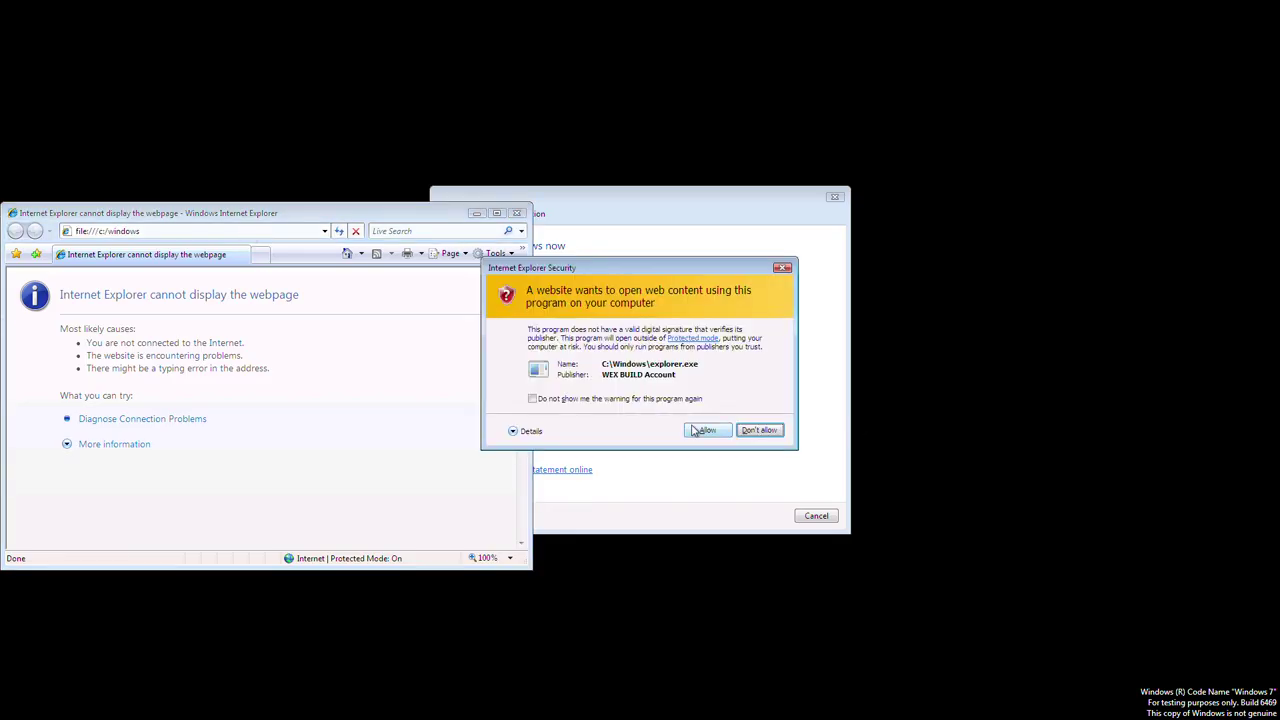
click(707, 430)
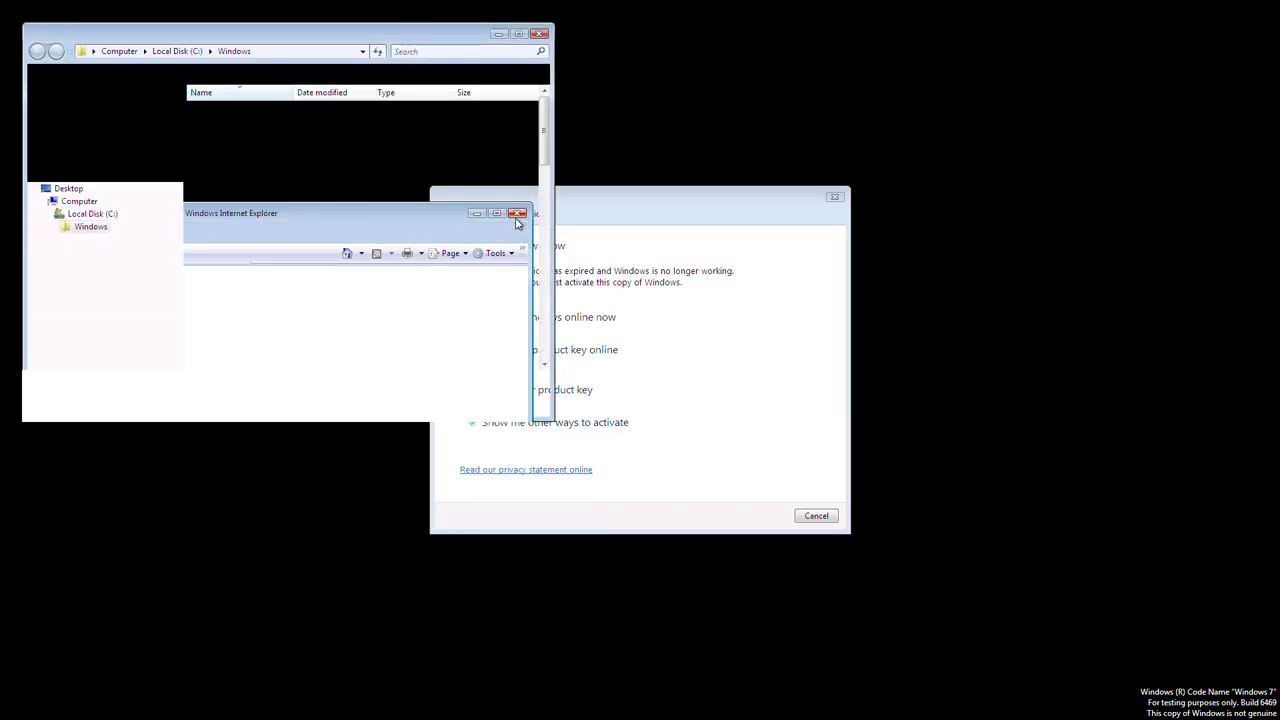
click(517, 219)
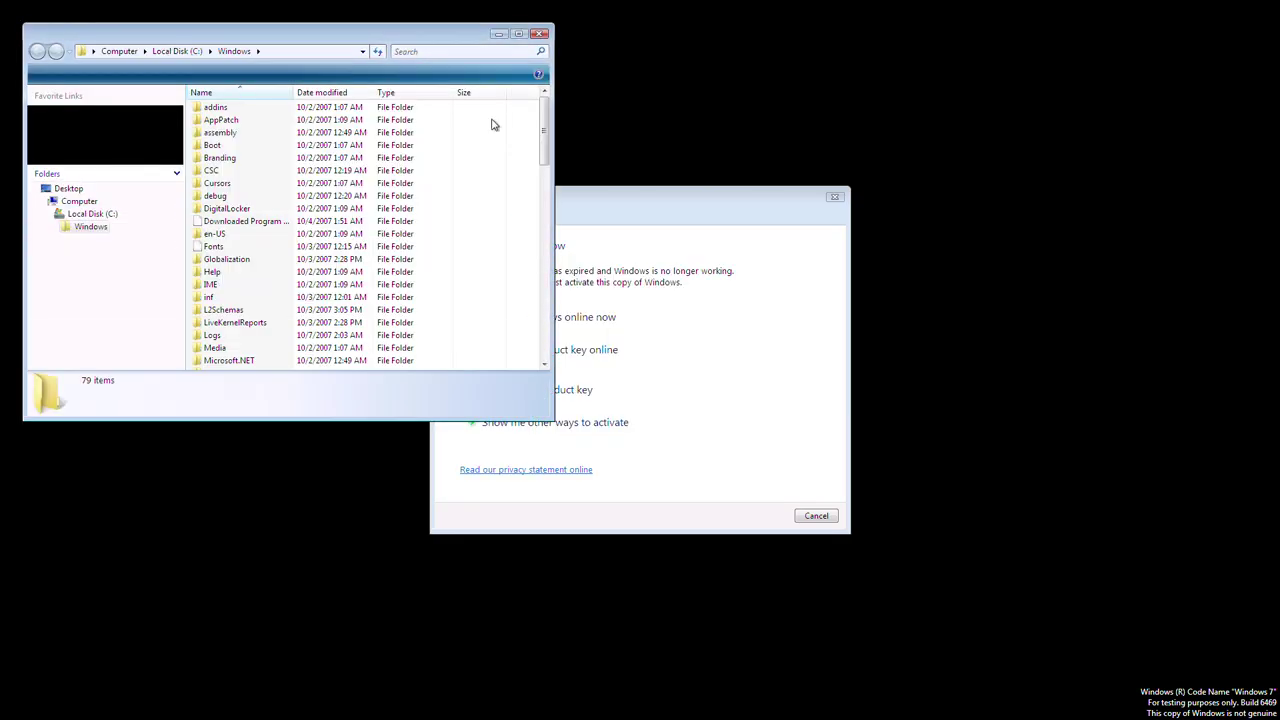
Search the C:\Windows folder for "shutdown" and run the shutdown application found in System32.
click(454, 51)
text(shutdown)
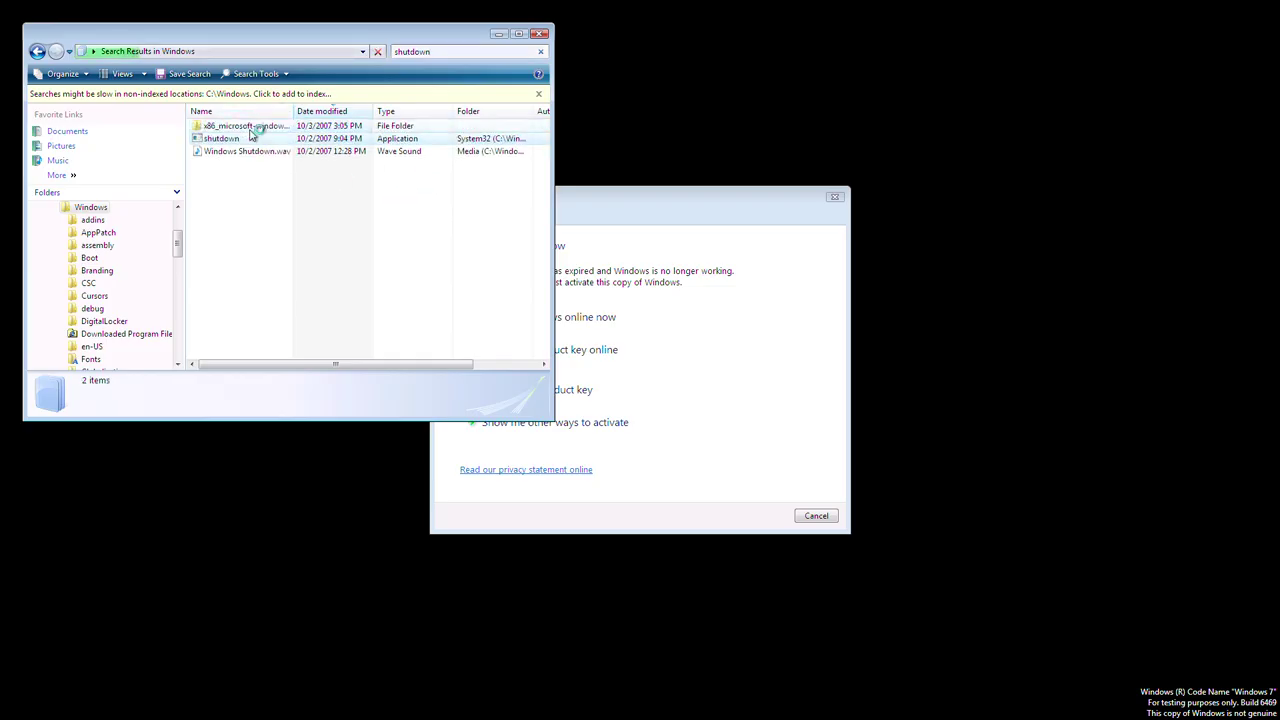
double_click(250, 134)
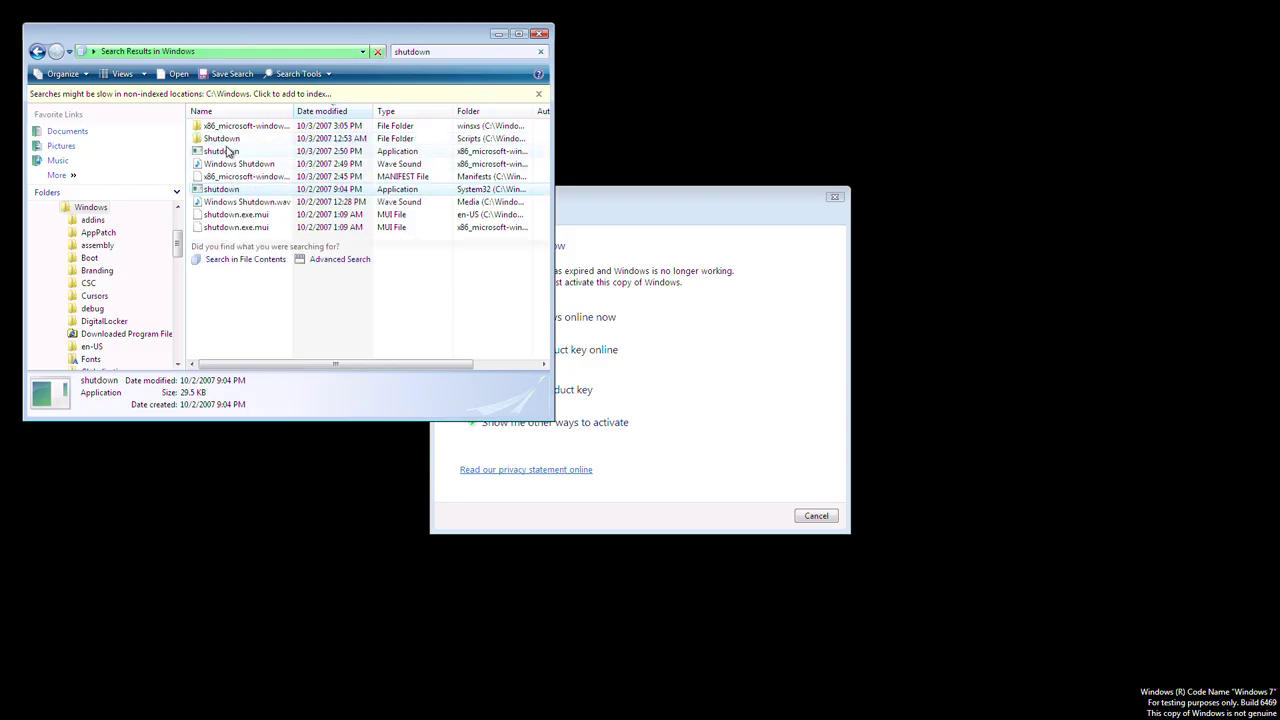
Run the other shutdown application in the search results and open the Shutdown scripts folder.
double_click(228, 150)
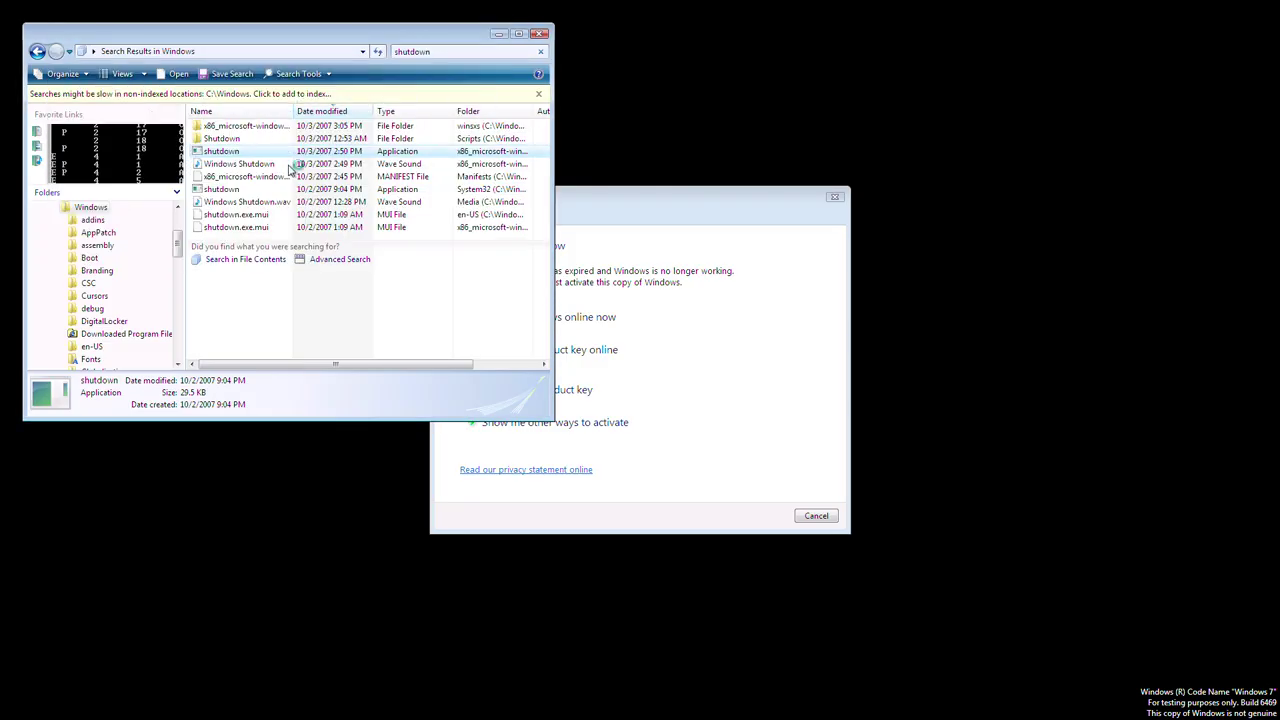
double_click(242, 142)
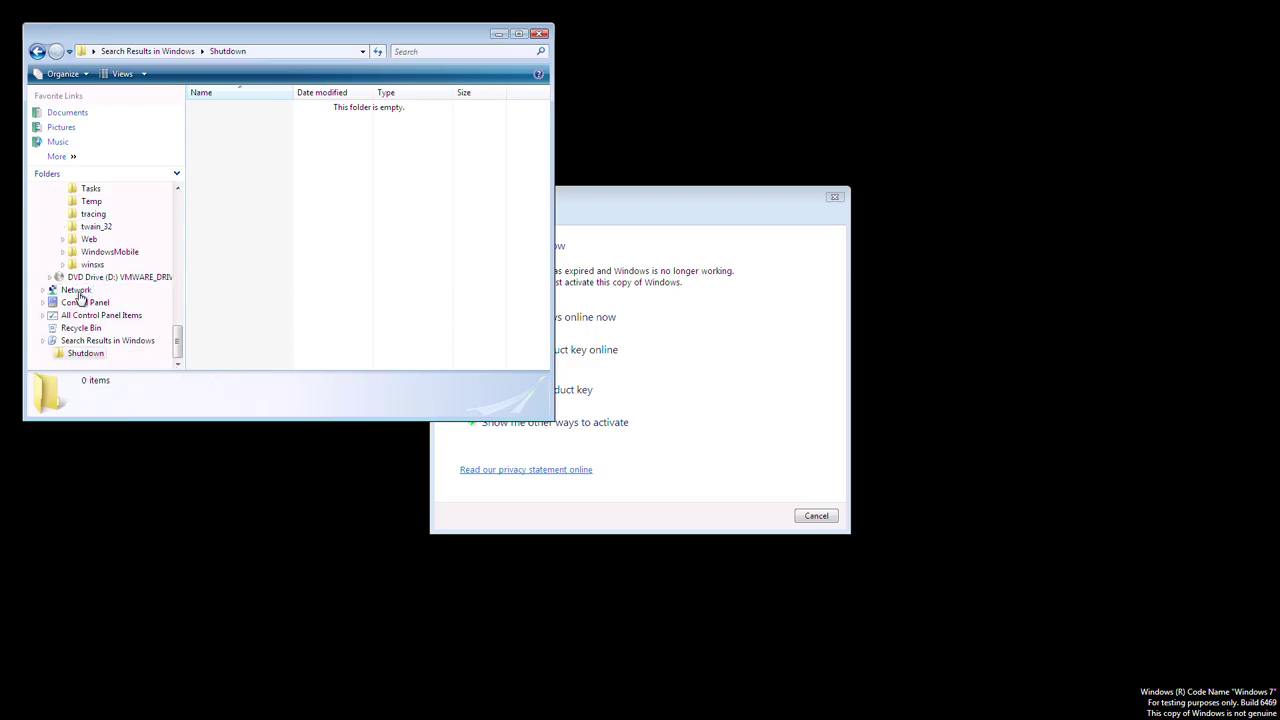
Collapse the folder tree, open the Public folder, and return to the C:\Windows folder from the recent locations.
click(126, 177)
click(114, 186)
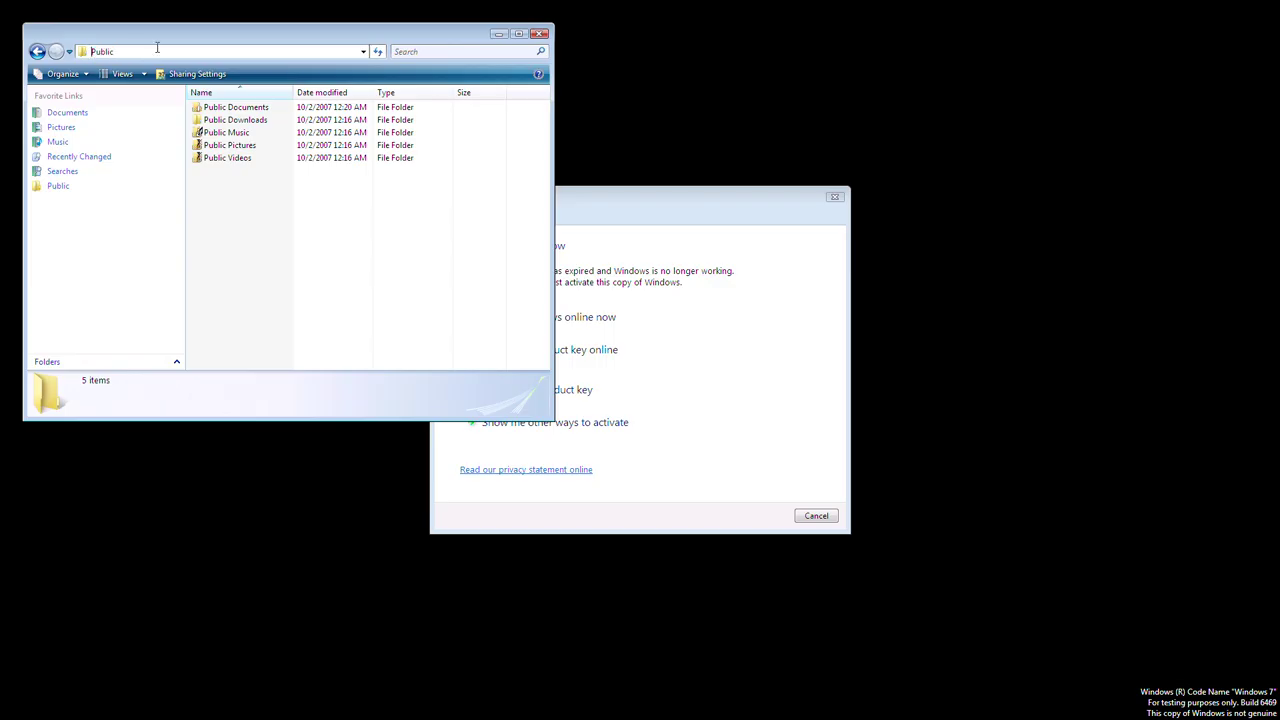
click(69, 52)
click(72, 118)
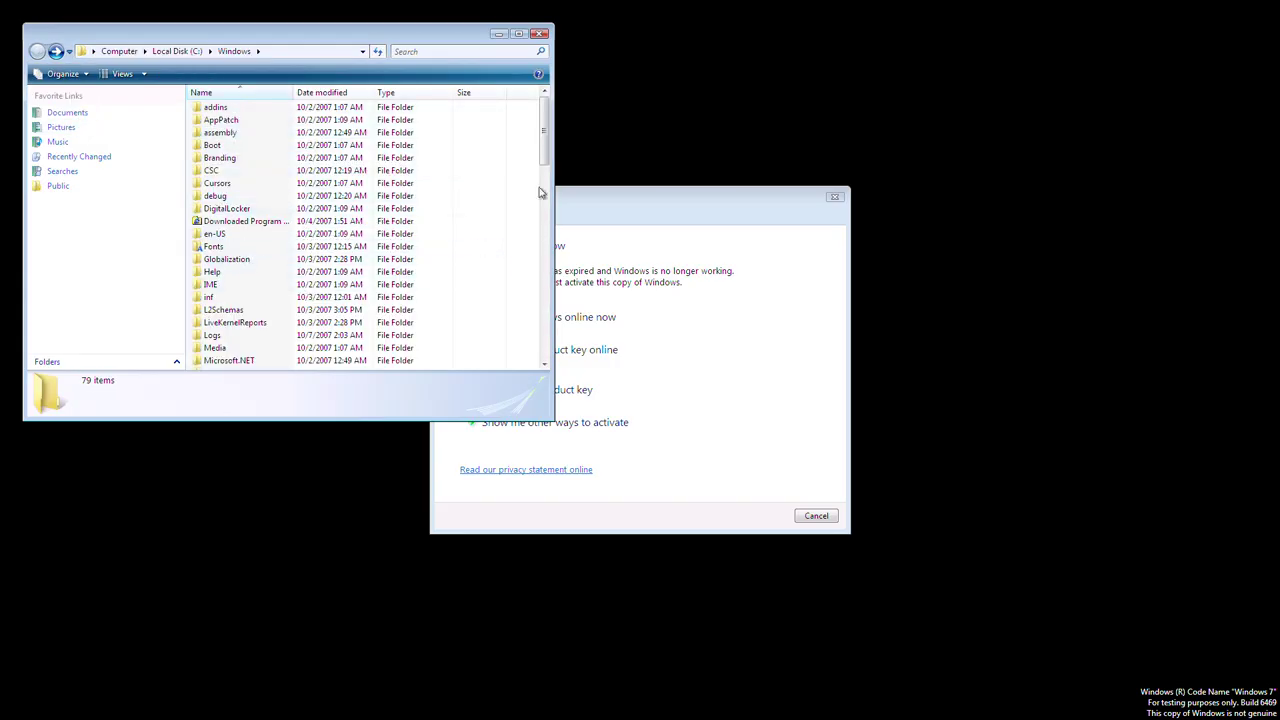
Search the C:\Windows folder for "slmgr", select the slui application in the results, and close the Explorer window.
drag(543, 157, 534, 372)
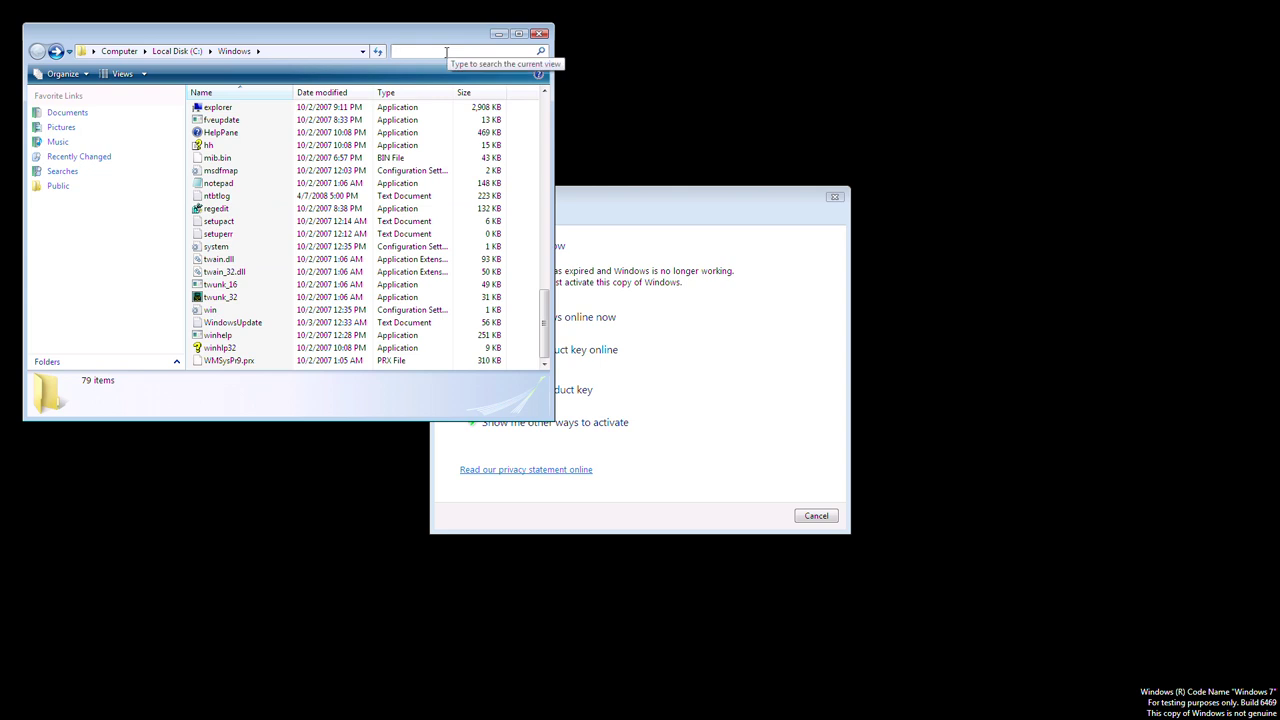
text(slm)
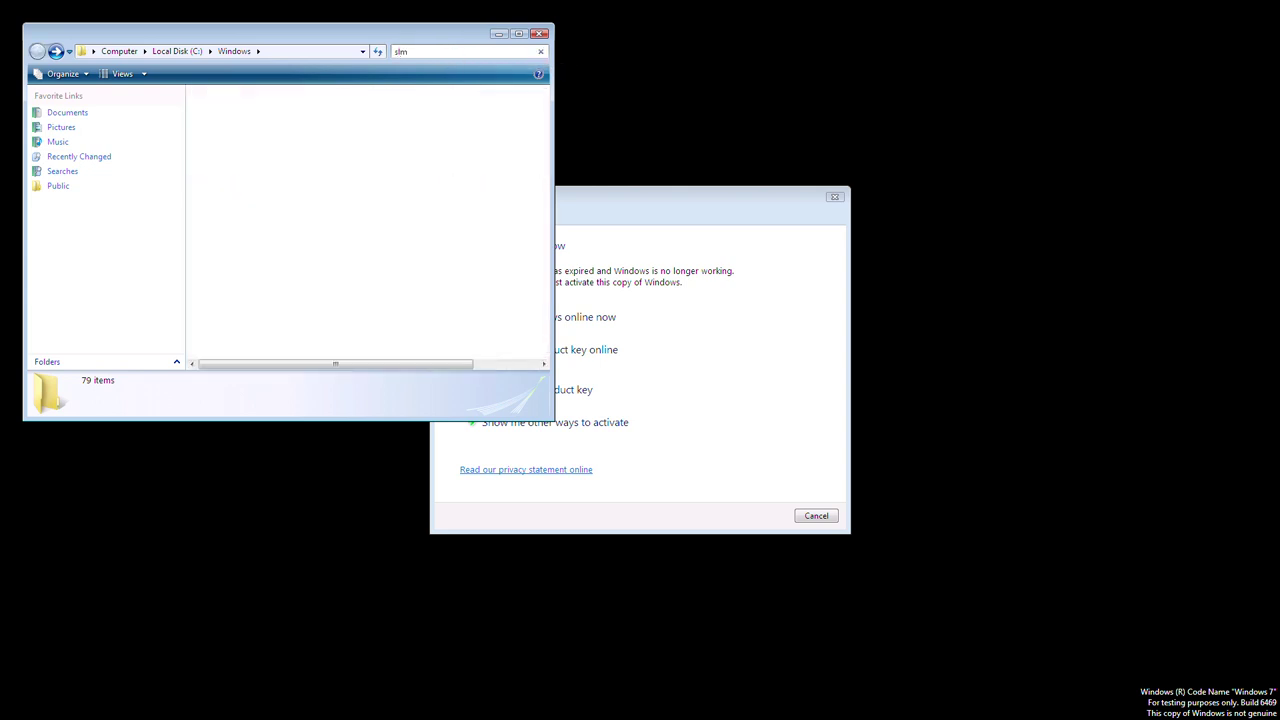
text(gr)
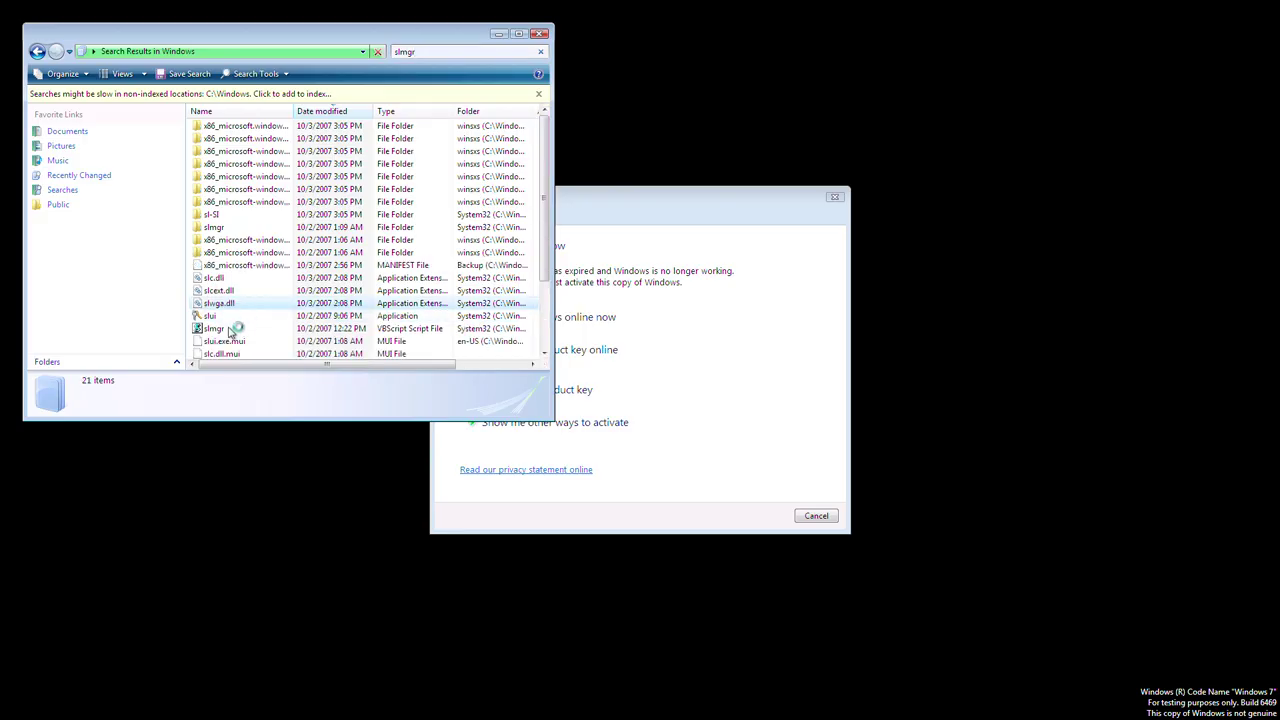
click(248, 266)
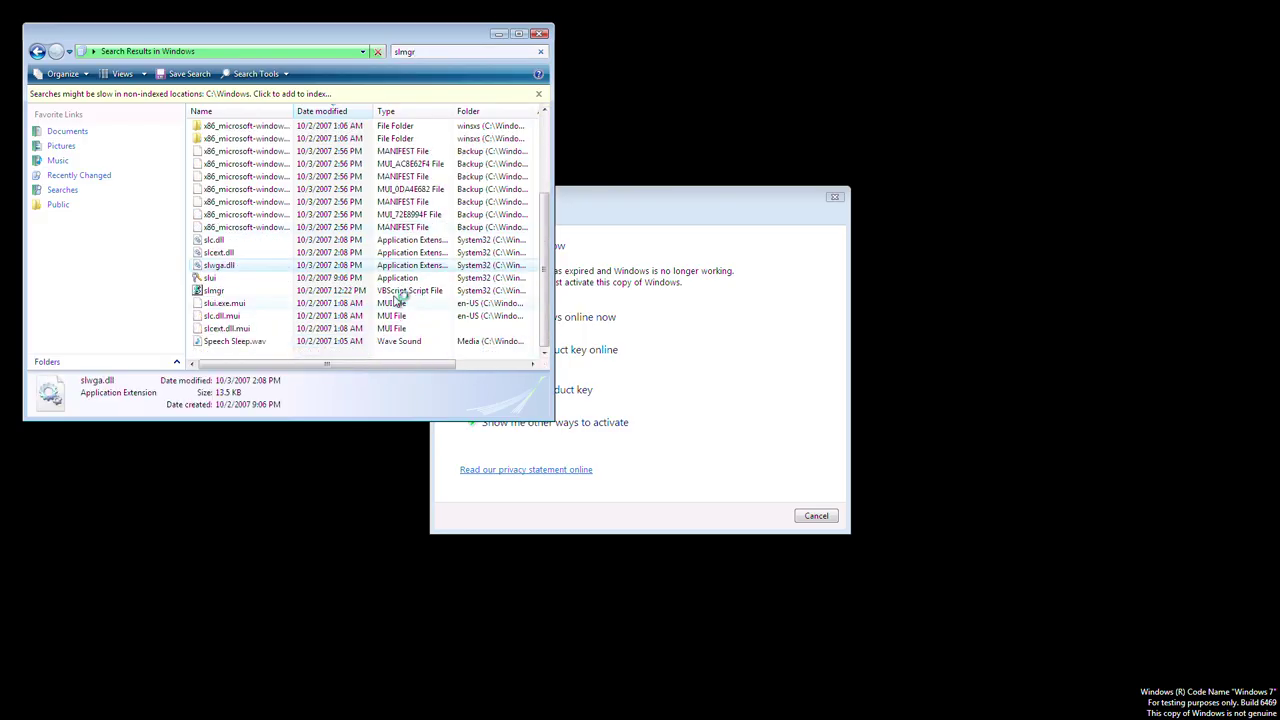
click(737, 402)
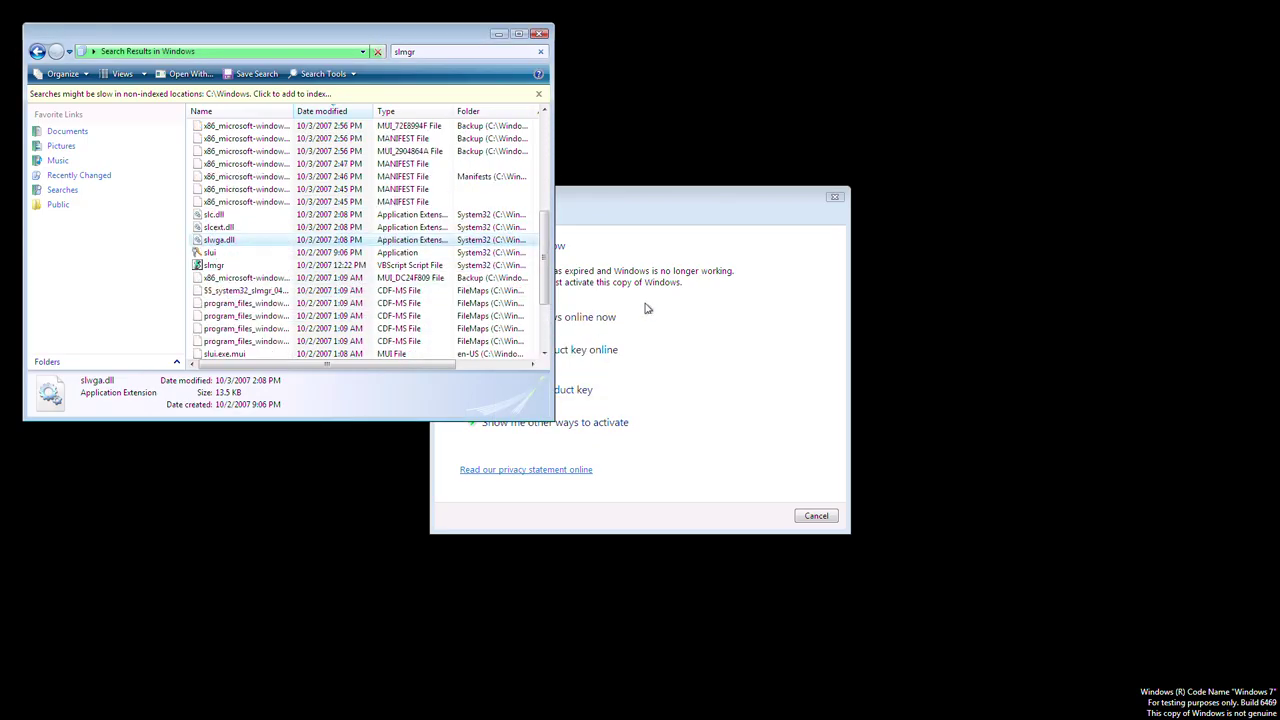
key(Down)
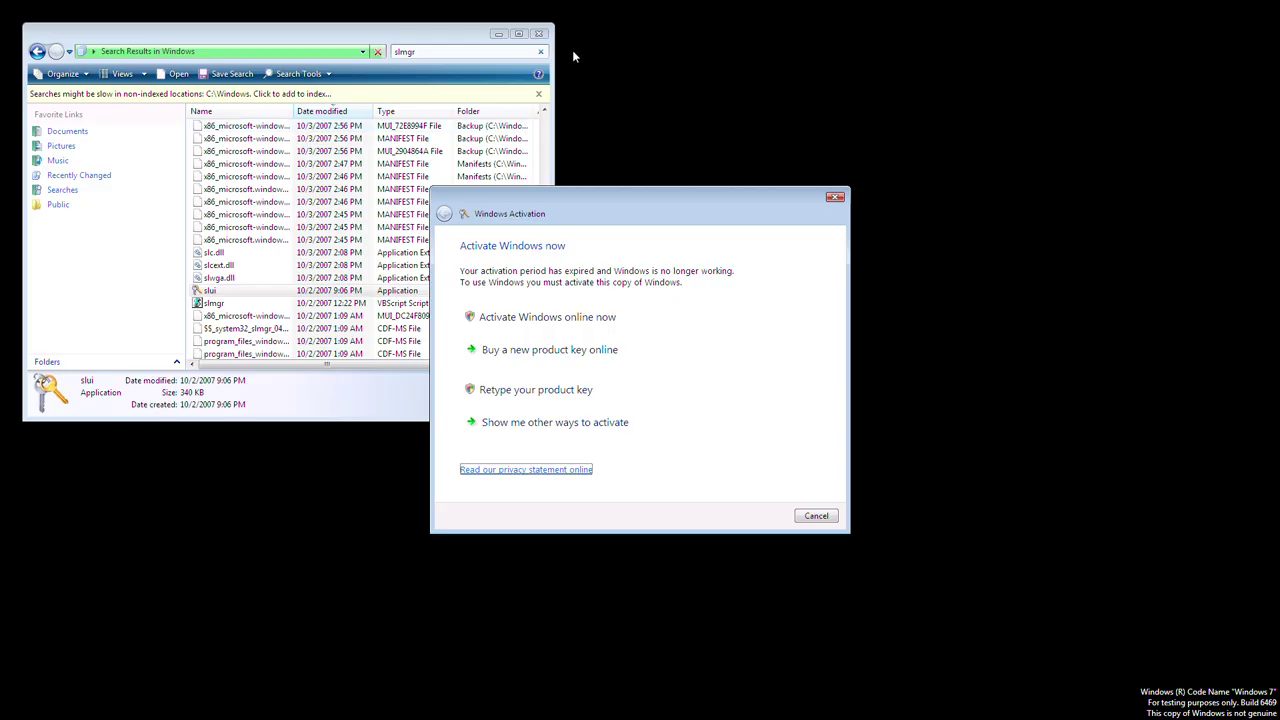
click(538, 33)
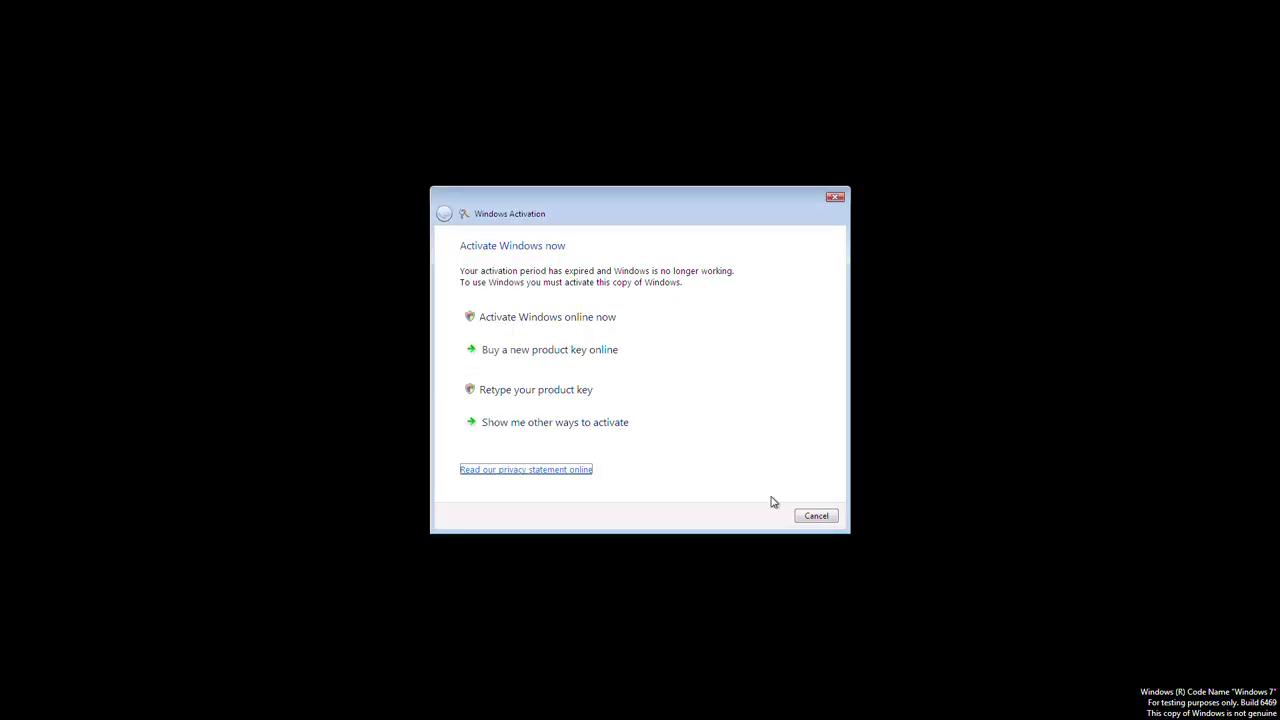
Show other ways to activate, choose the modem connection to the activation service, and allow Software Licensing to run.
click(591, 427)
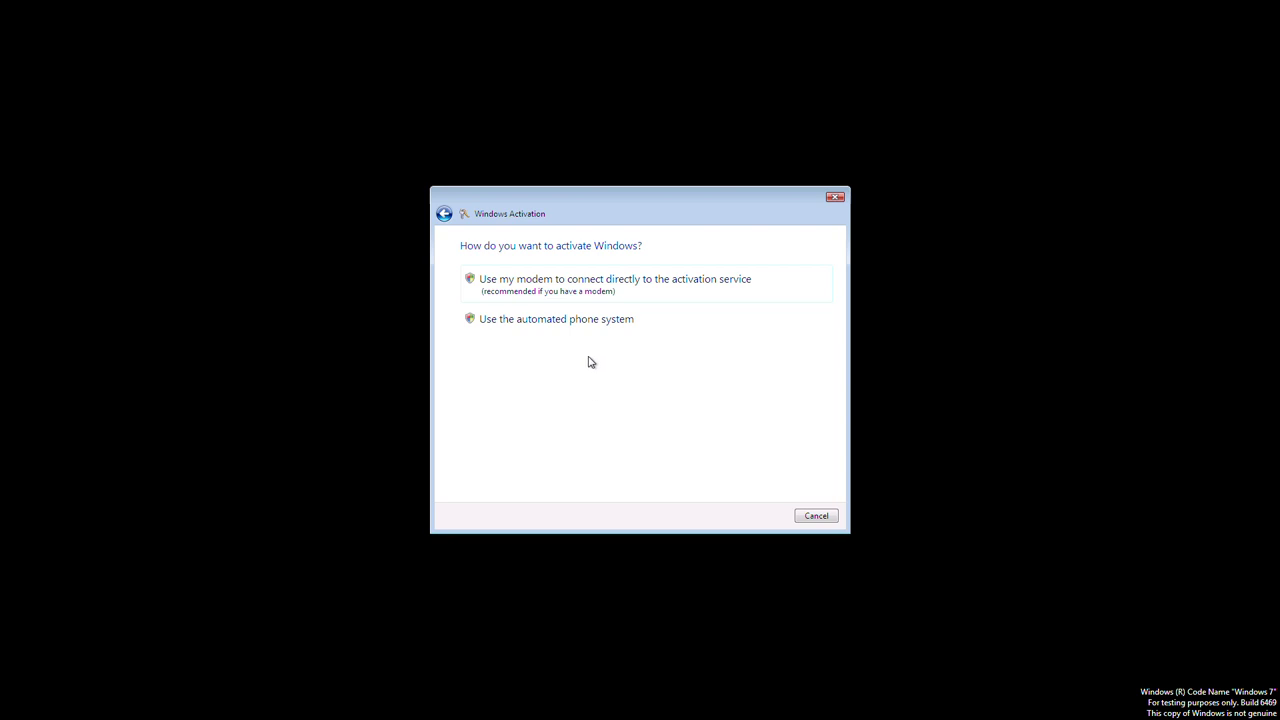
click(558, 289)
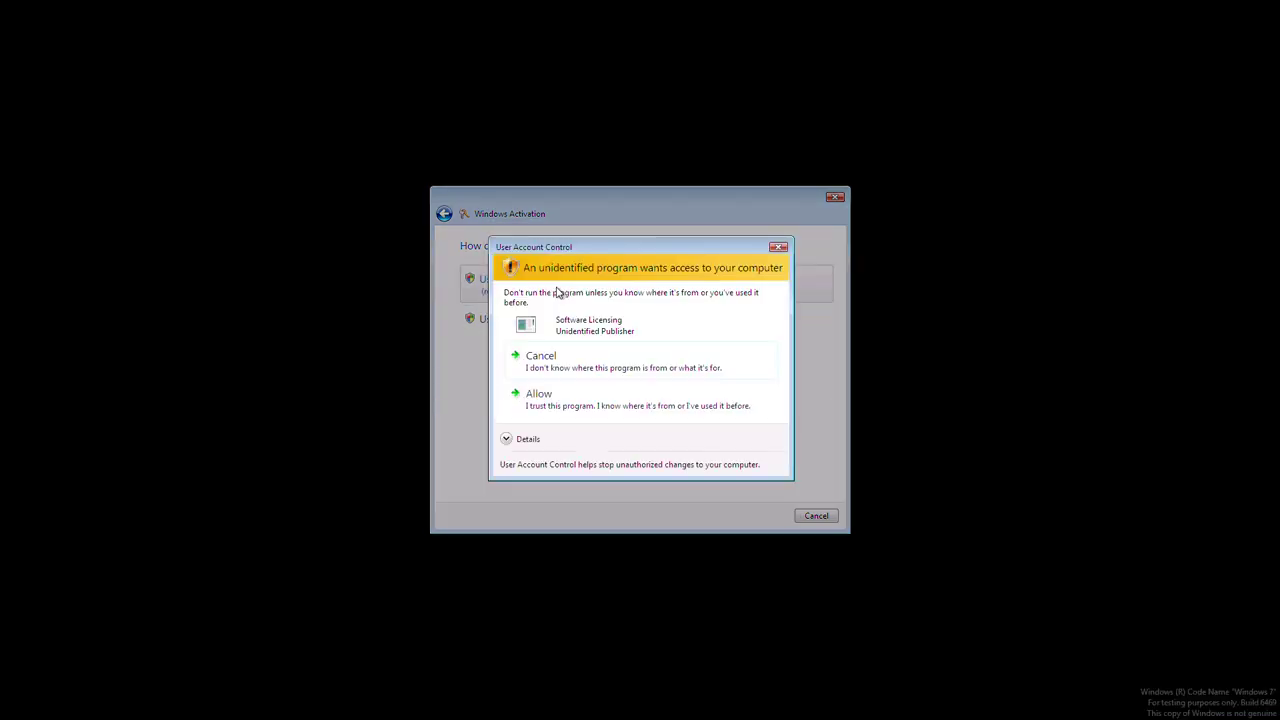
click(620, 404)
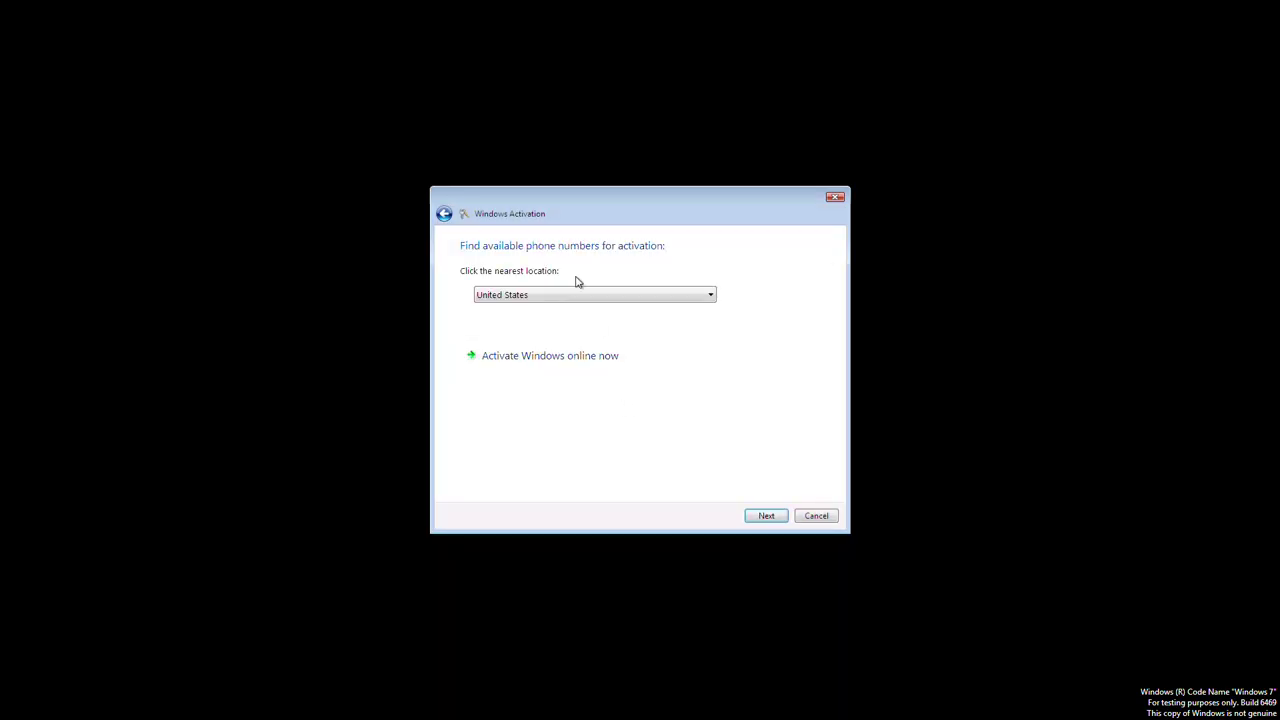
Set the nearest activation location to Timor-Leste and try to activate Windows online.
click(594, 296)
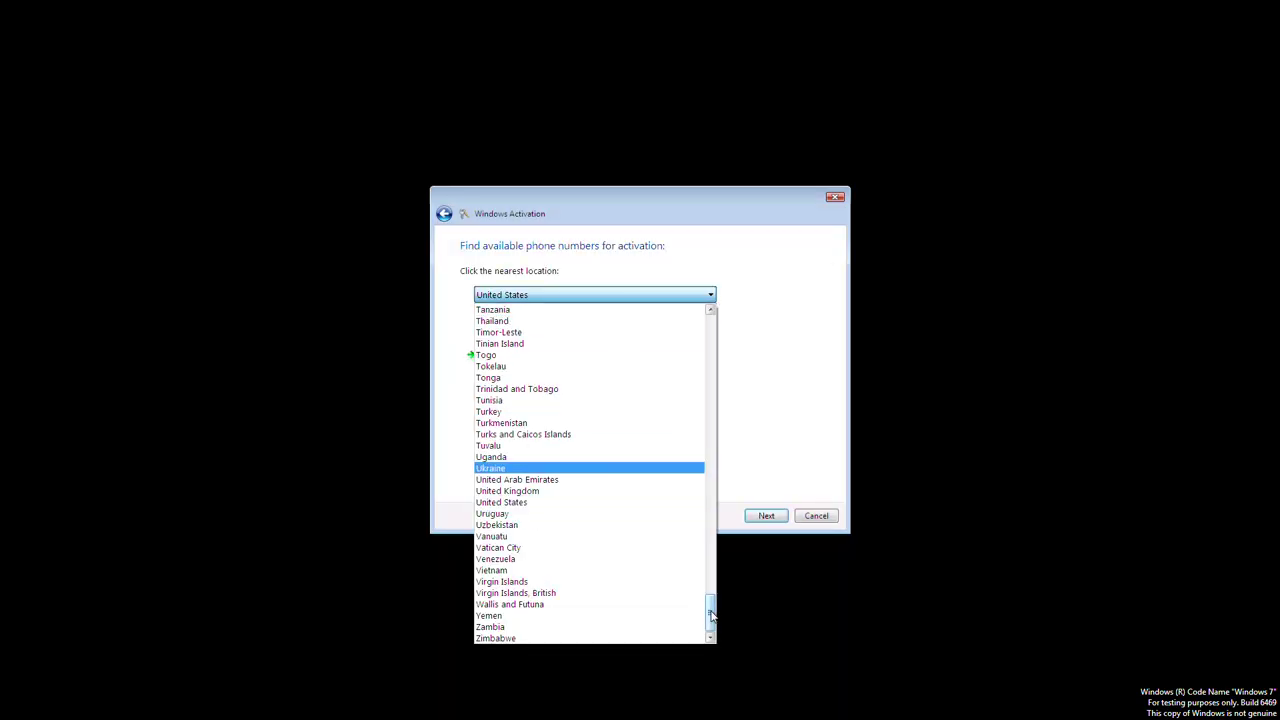
drag(709, 610, 720, 647)
click(777, 414)
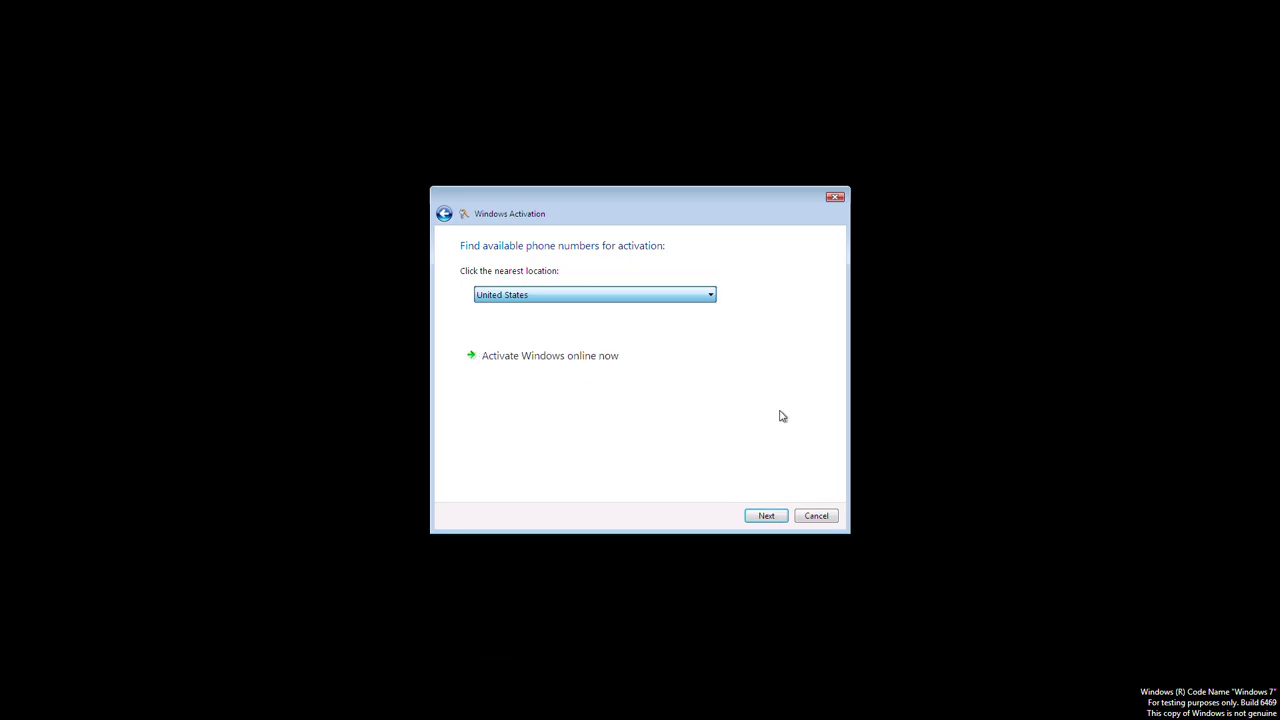
click(609, 299)
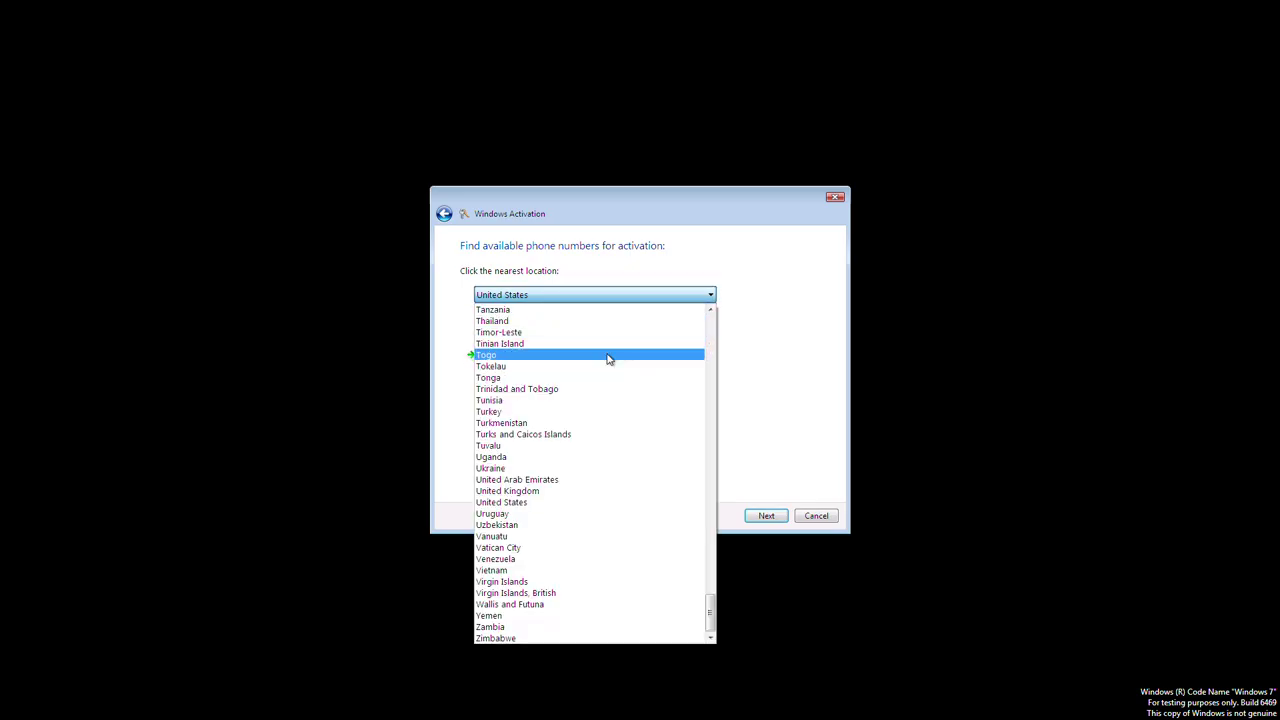
scroll(590, 401, up, 1)
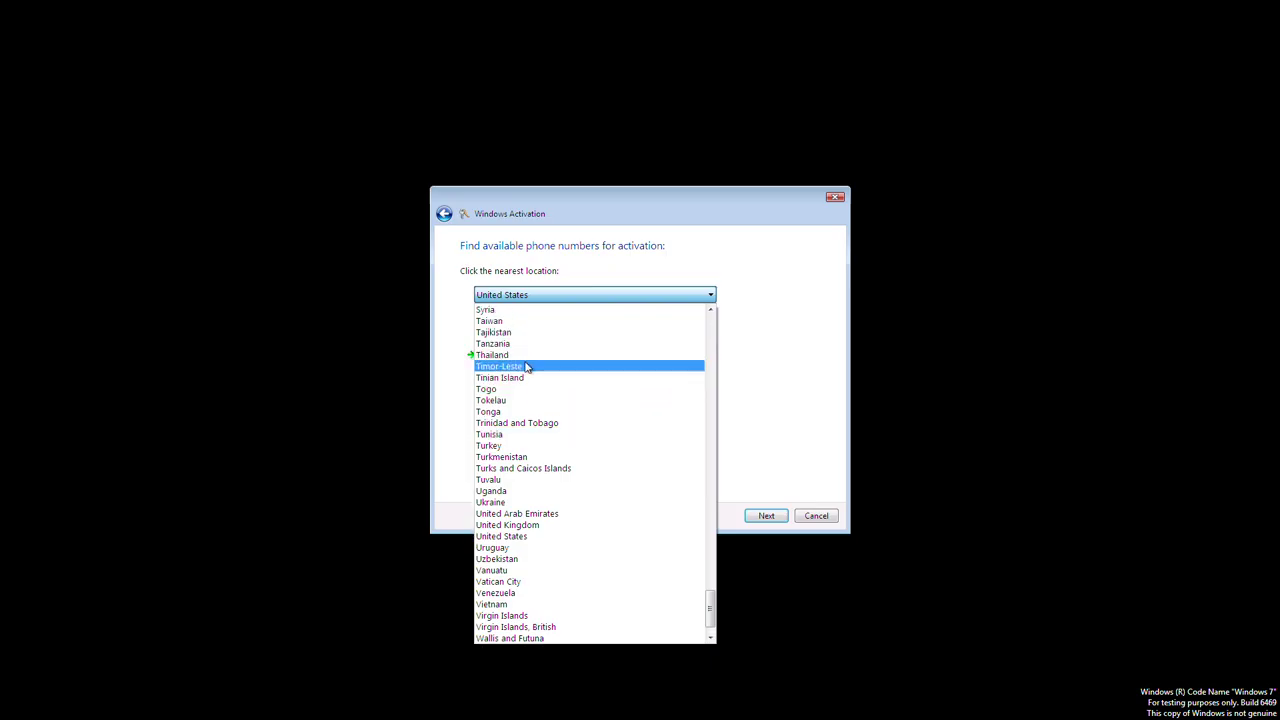
click(527, 367)
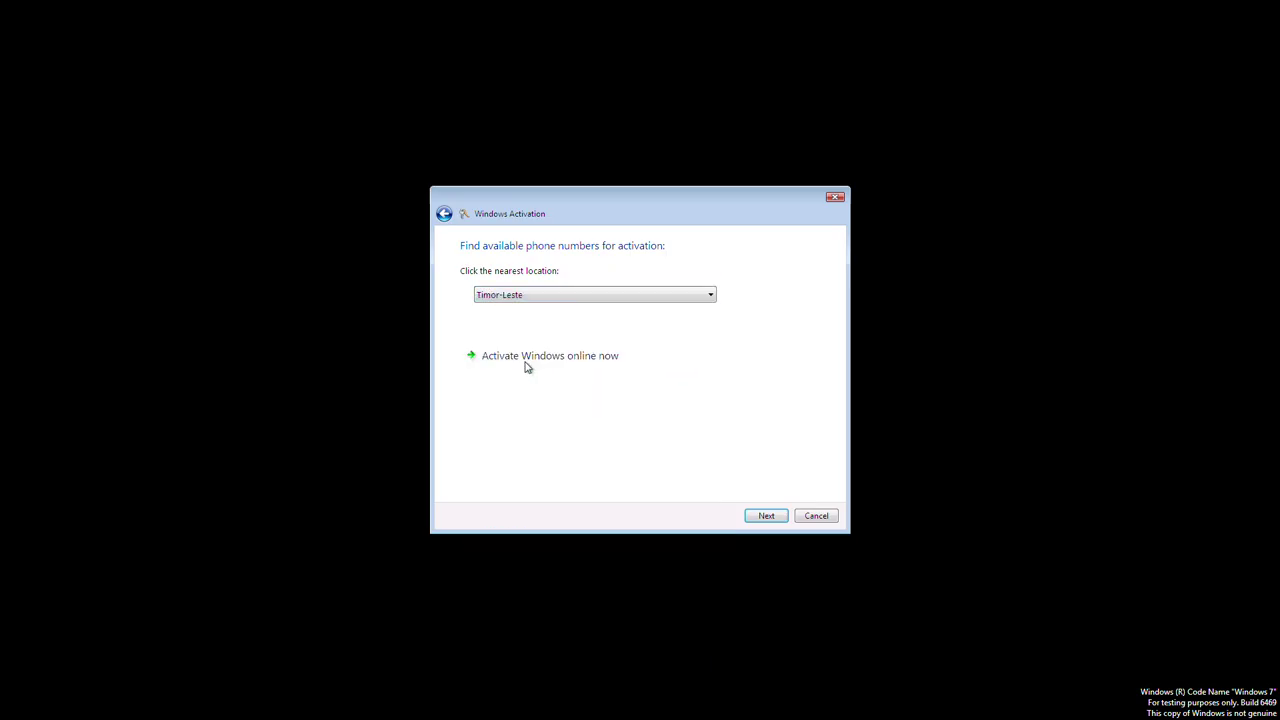
click(525, 361)
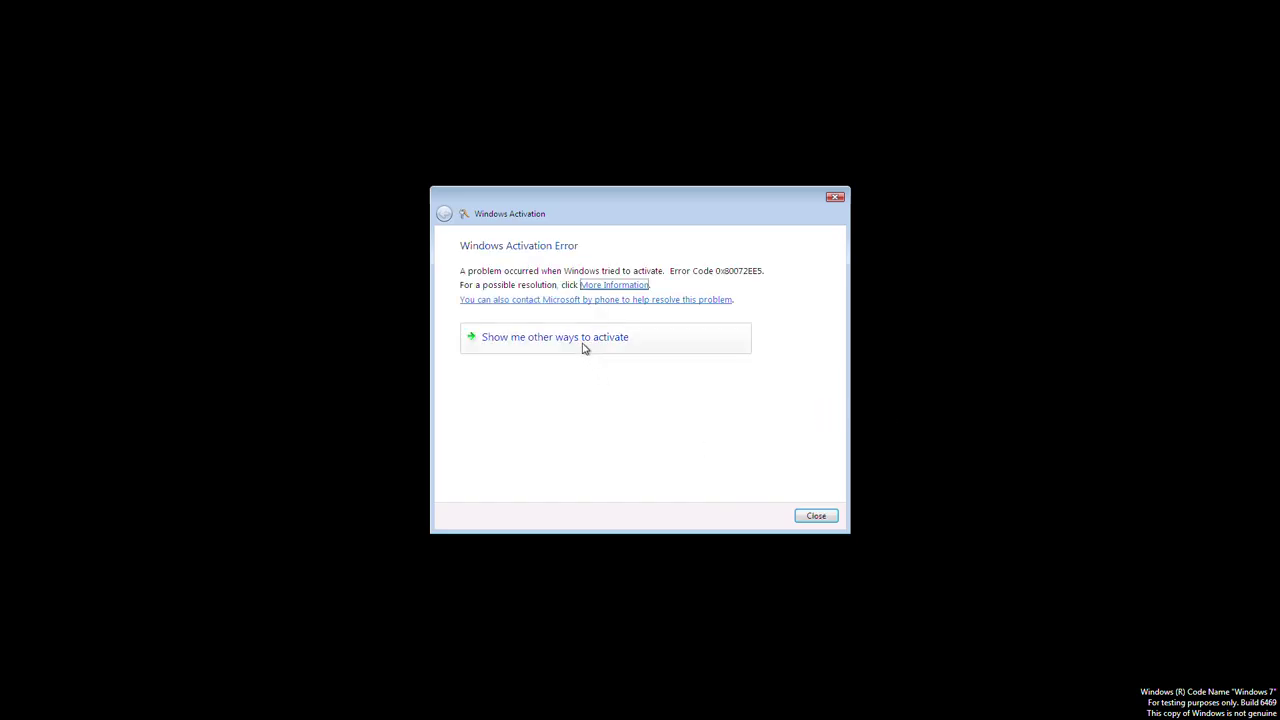
Choose the automated phone system and look up the activation phone numbers for South Georgia and the South Sandwich Islands.
click(580, 345)
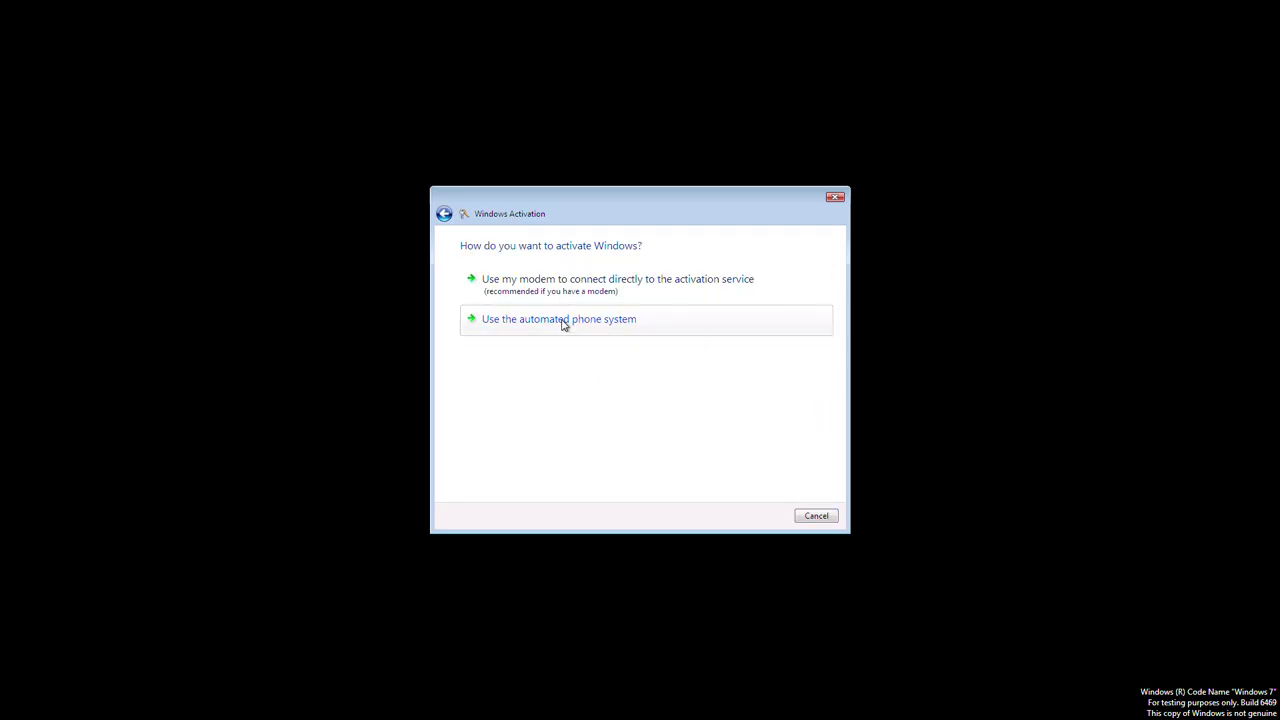
click(562, 322)
click(575, 293)
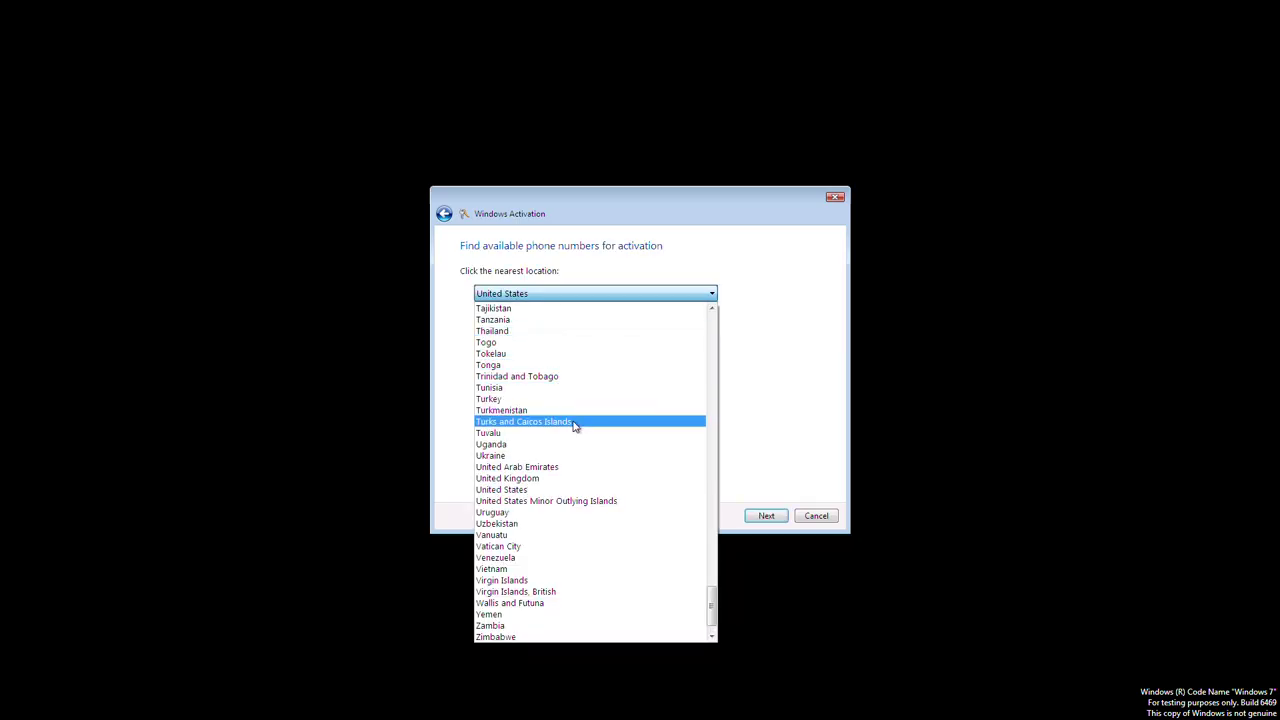
scroll(573, 425, up, 1)
scroll(560, 386, up, 1)
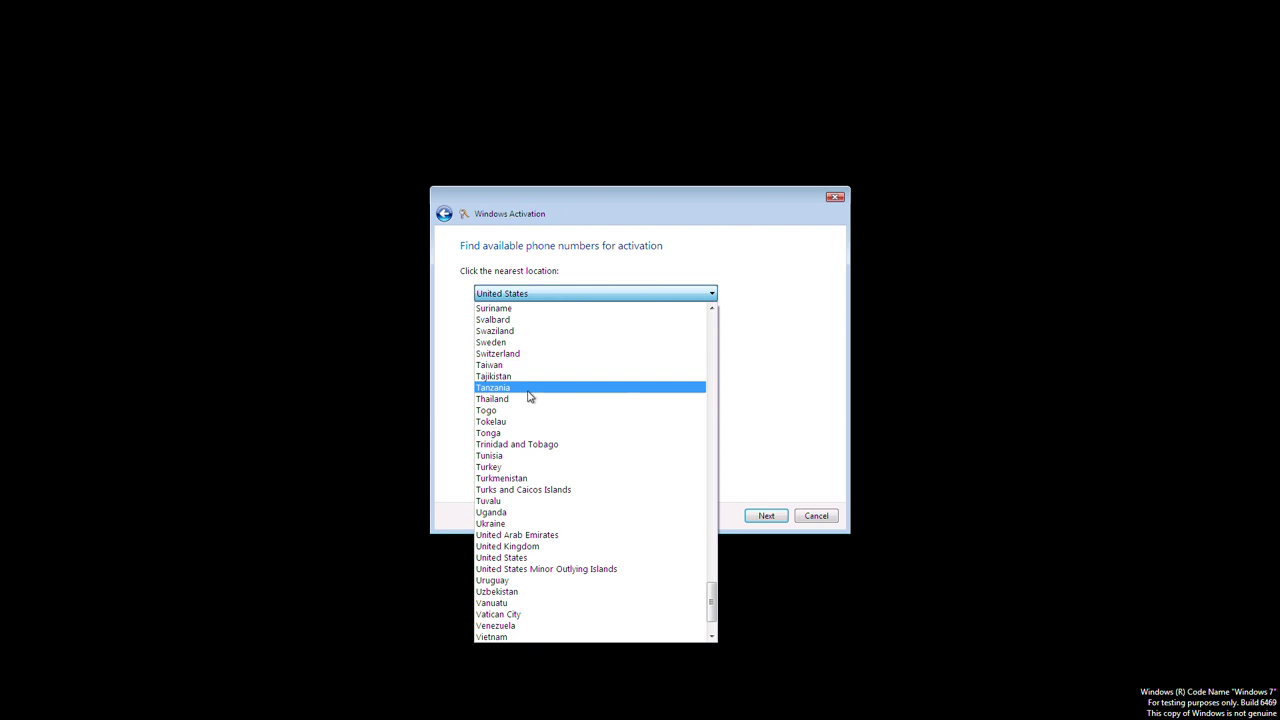
scroll(530, 397, up, 3)
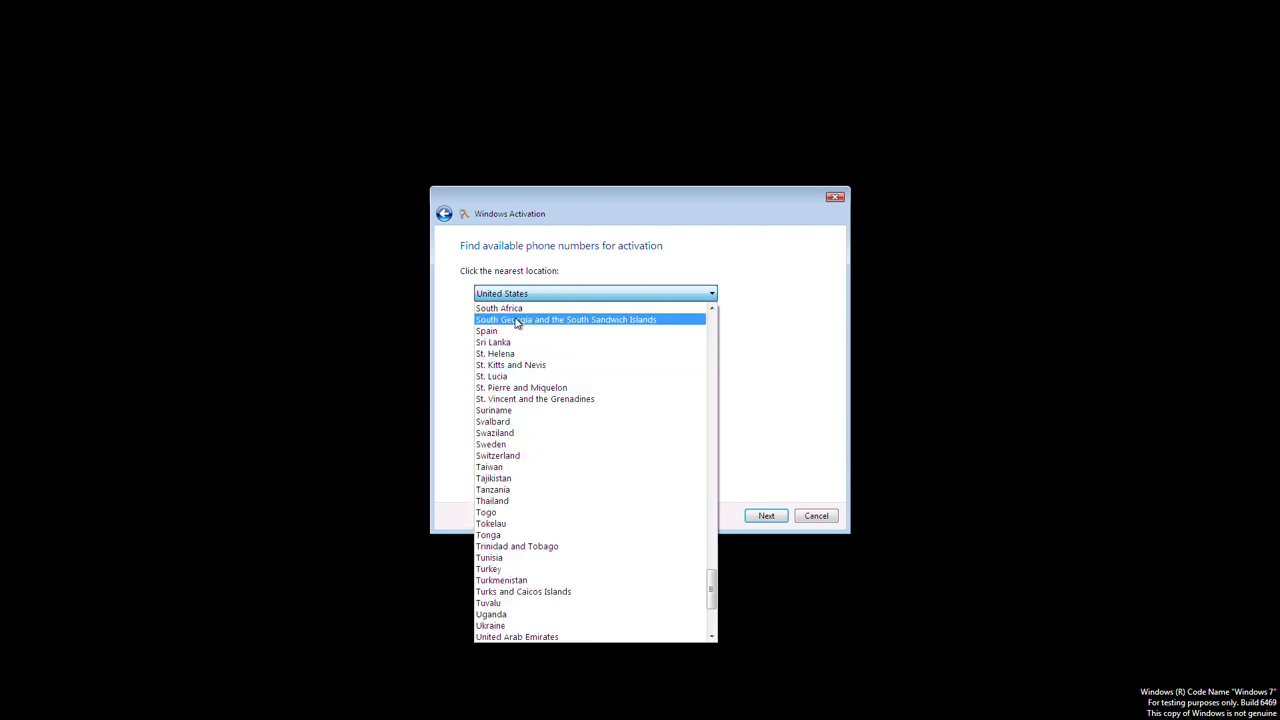
click(522, 320)
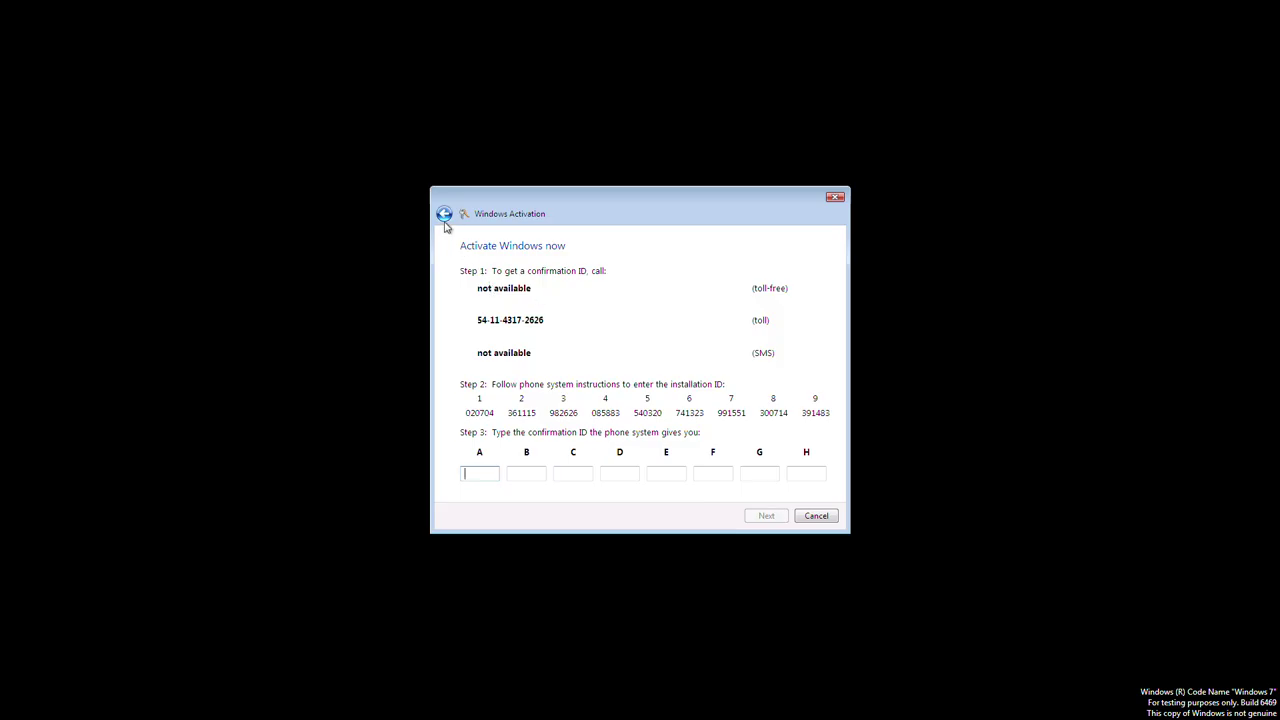
Go back to the location choice and look up the activation phone numbers for Macedonia, Former Yugoslav Republic of.
click(444, 214)
click(561, 296)
scroll(566, 353, up, 12)
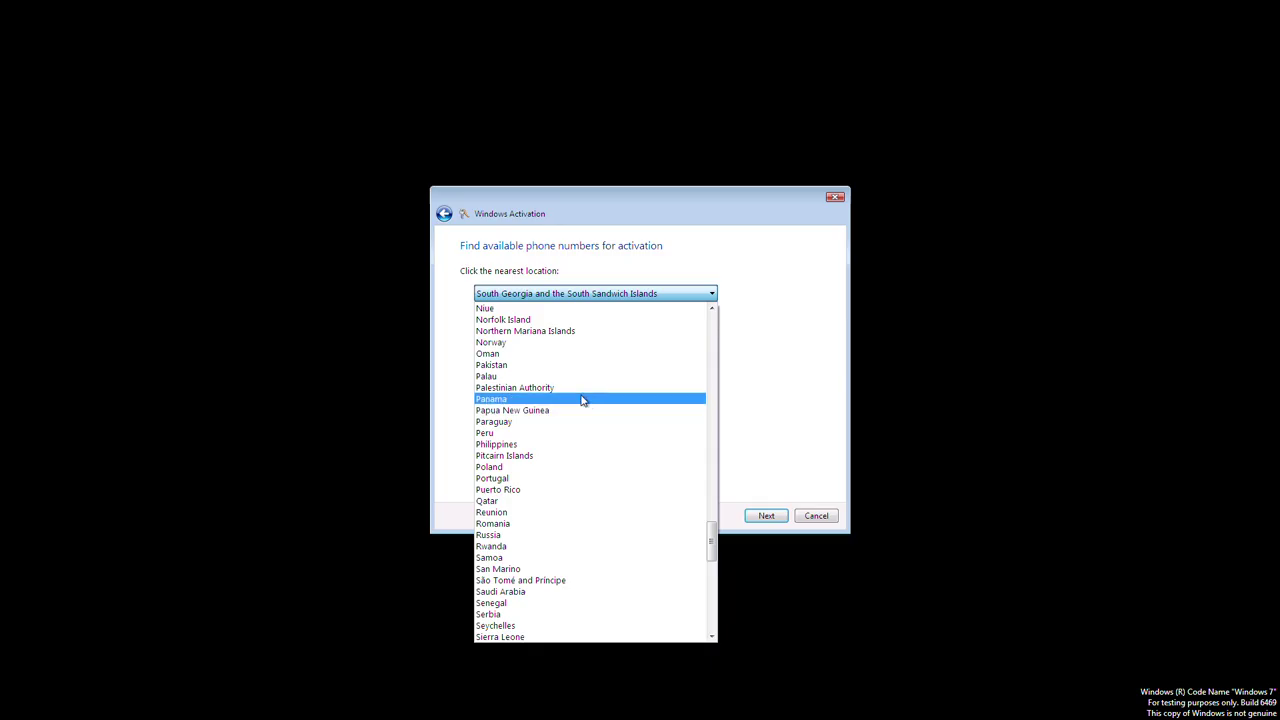
scroll(566, 385, up, 1)
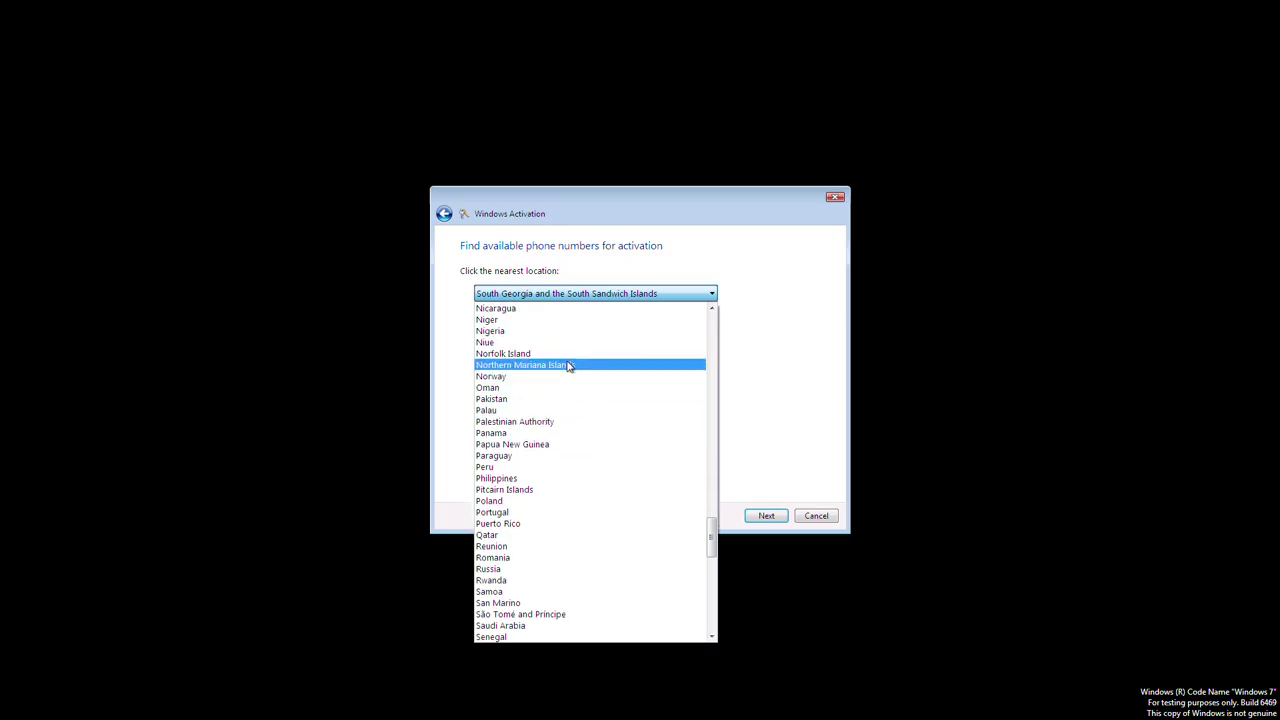
scroll(560, 333, up, 3)
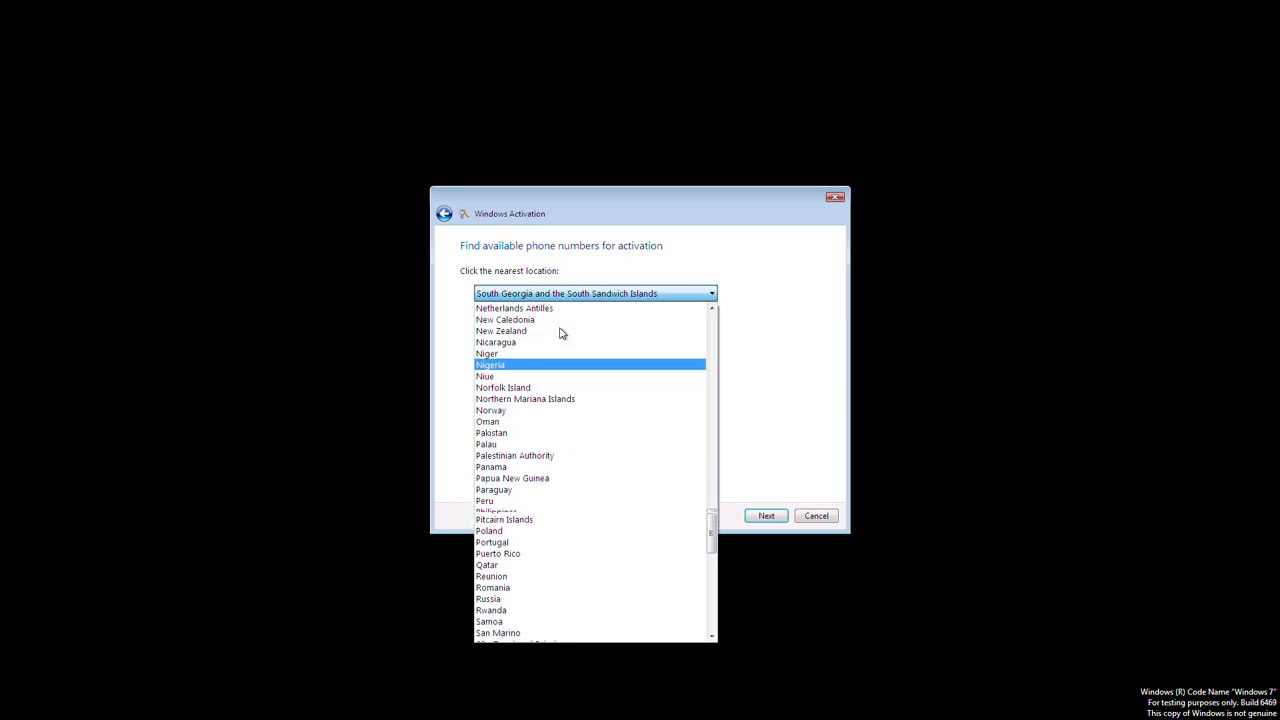
scroll(575, 348, up, 4)
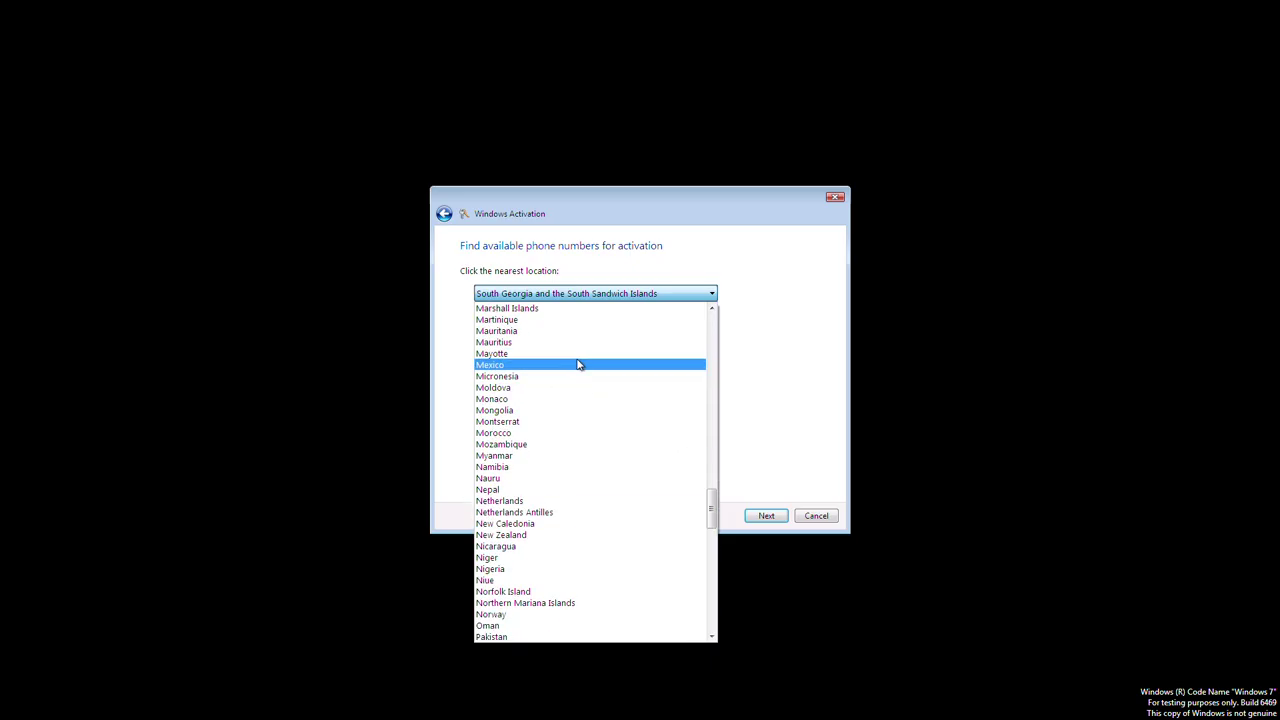
scroll(578, 366, up, 1)
scroll(570, 368, up, 3)
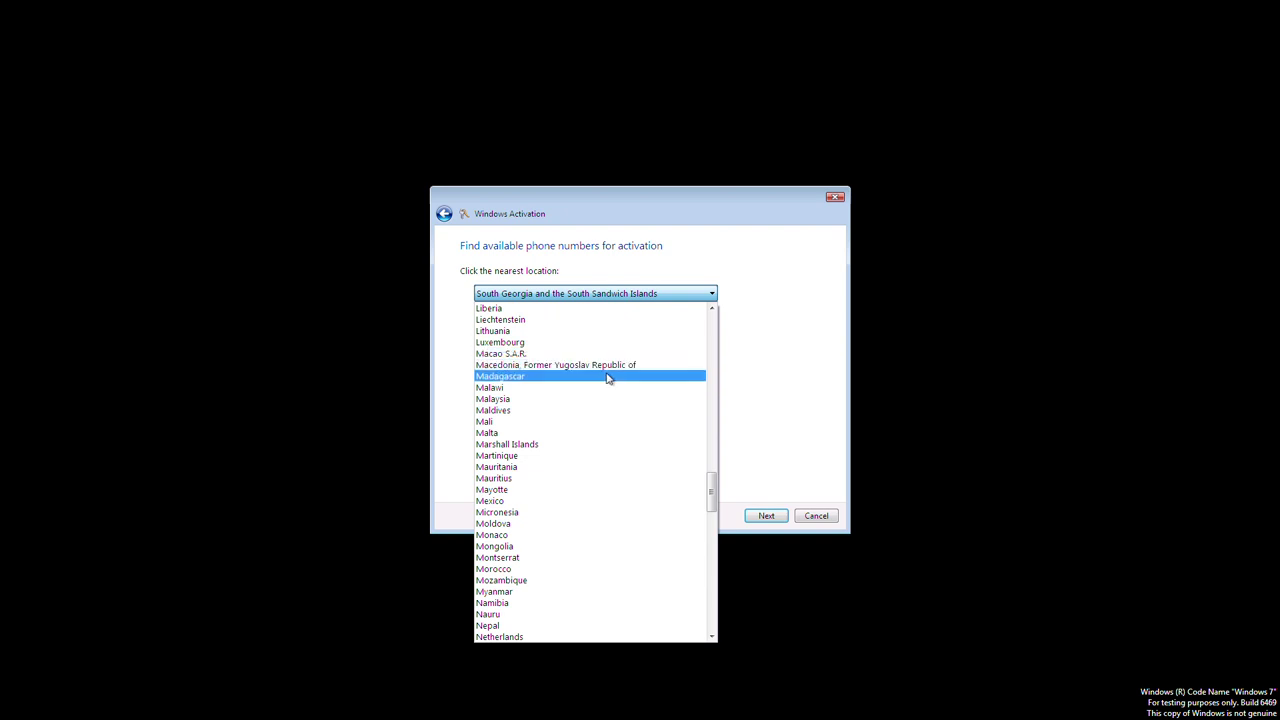
click(600, 366)
click(766, 516)
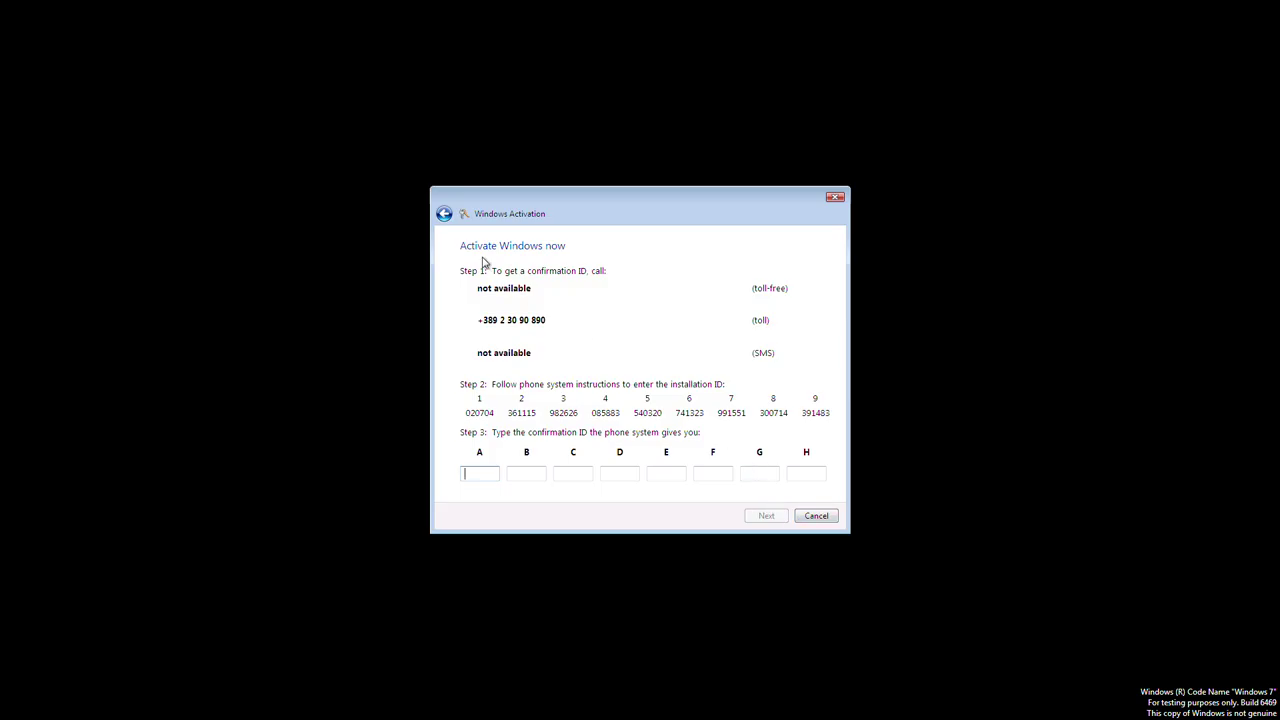
Return to the Windows Activation Error page, view more information about the error, and dismiss the details.
click(444, 214)
click(444, 214)
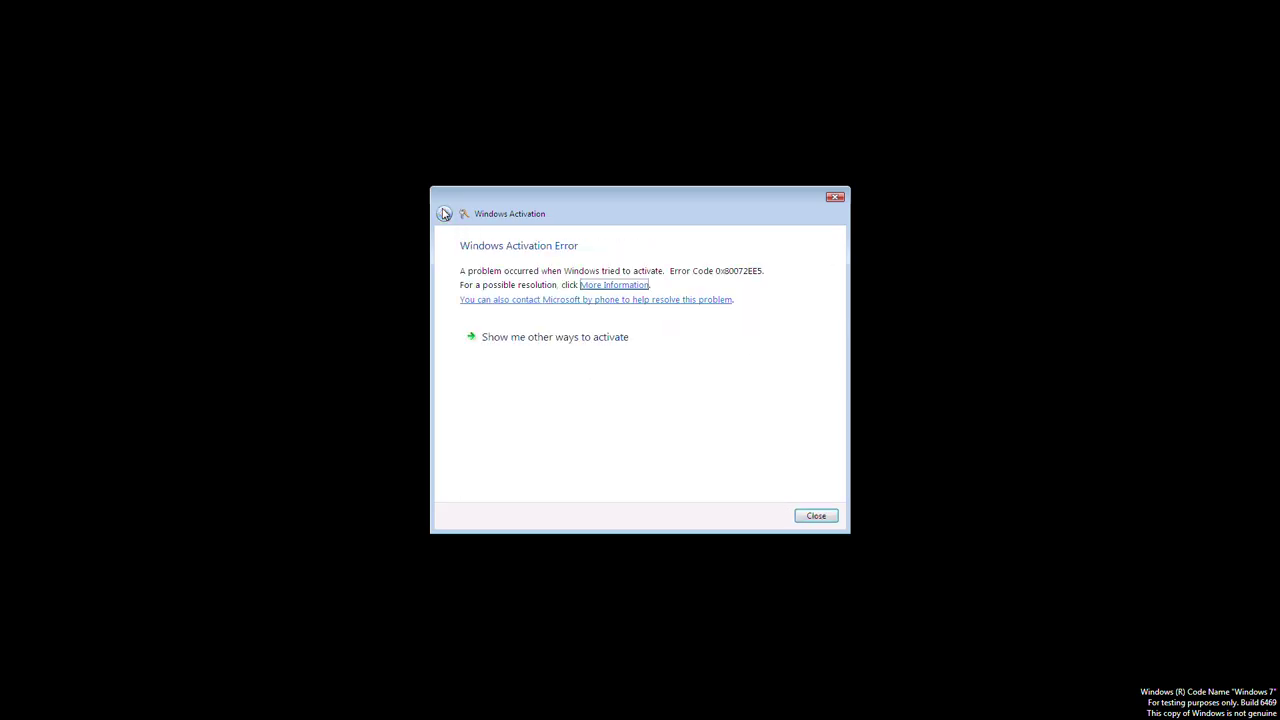
click(620, 287)
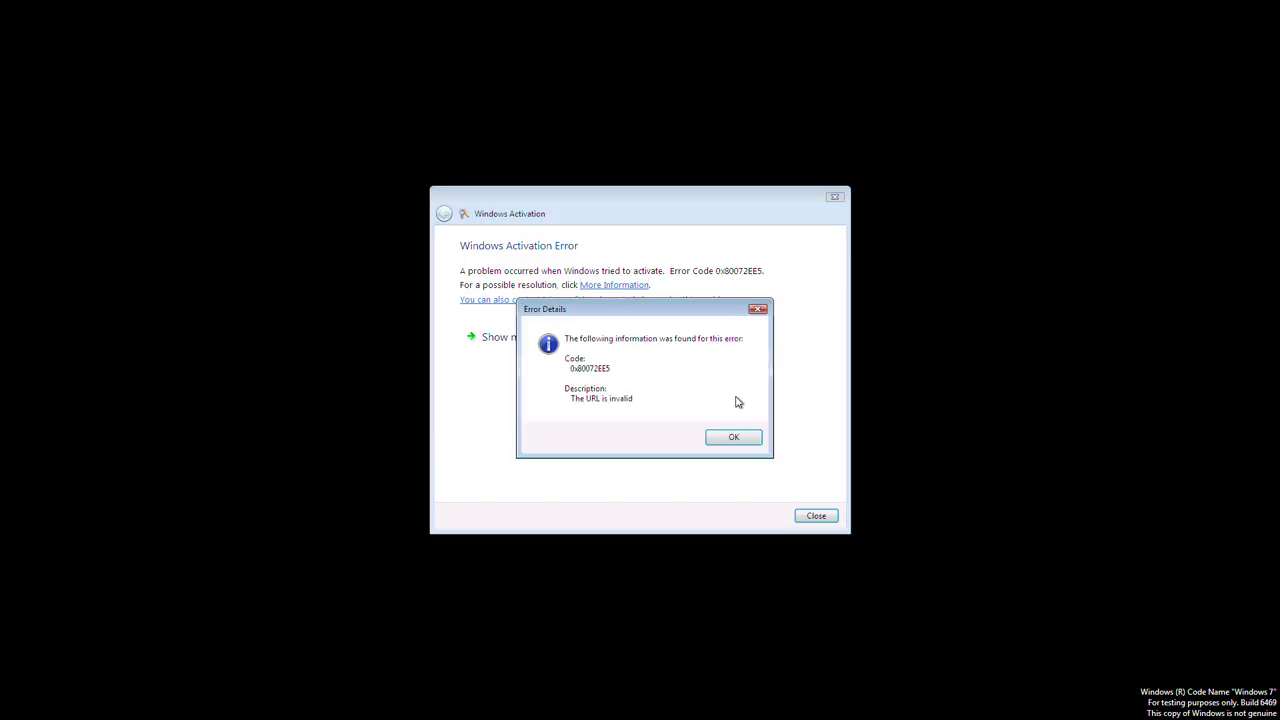
click(735, 439)
Close the Windows Activation window and sign back in to the user account.
click(812, 516)
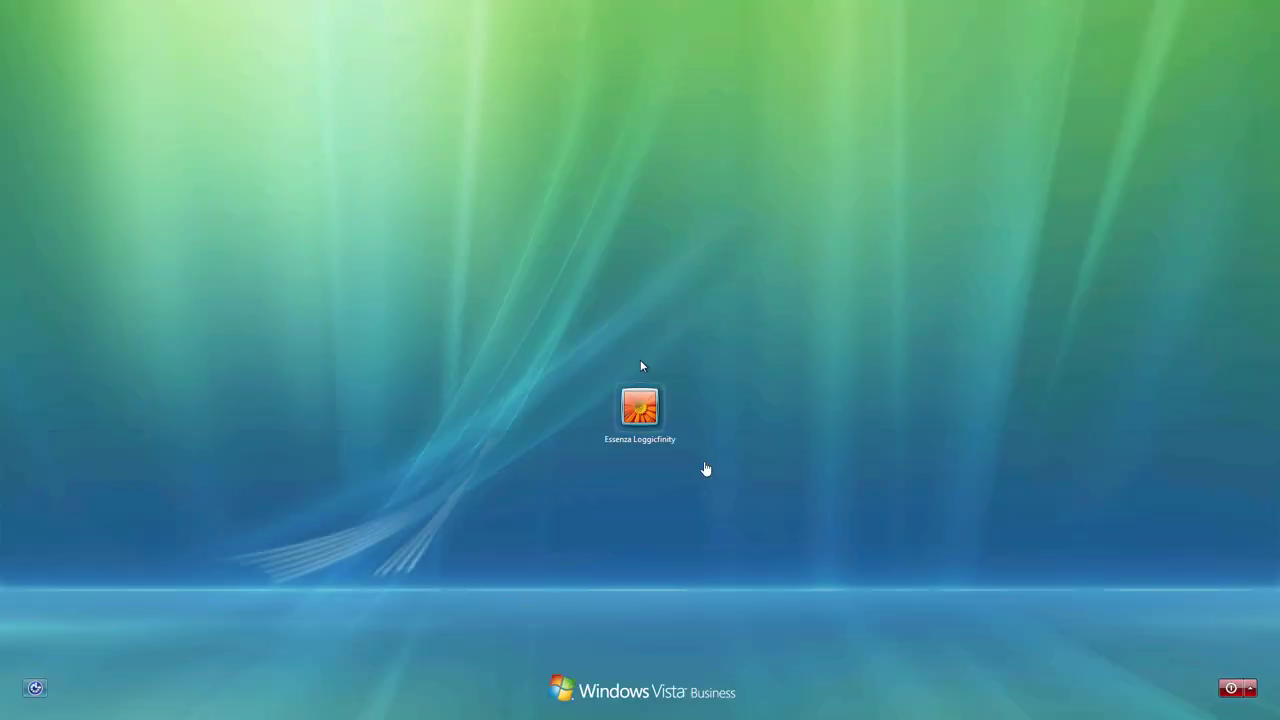
click(668, 410)
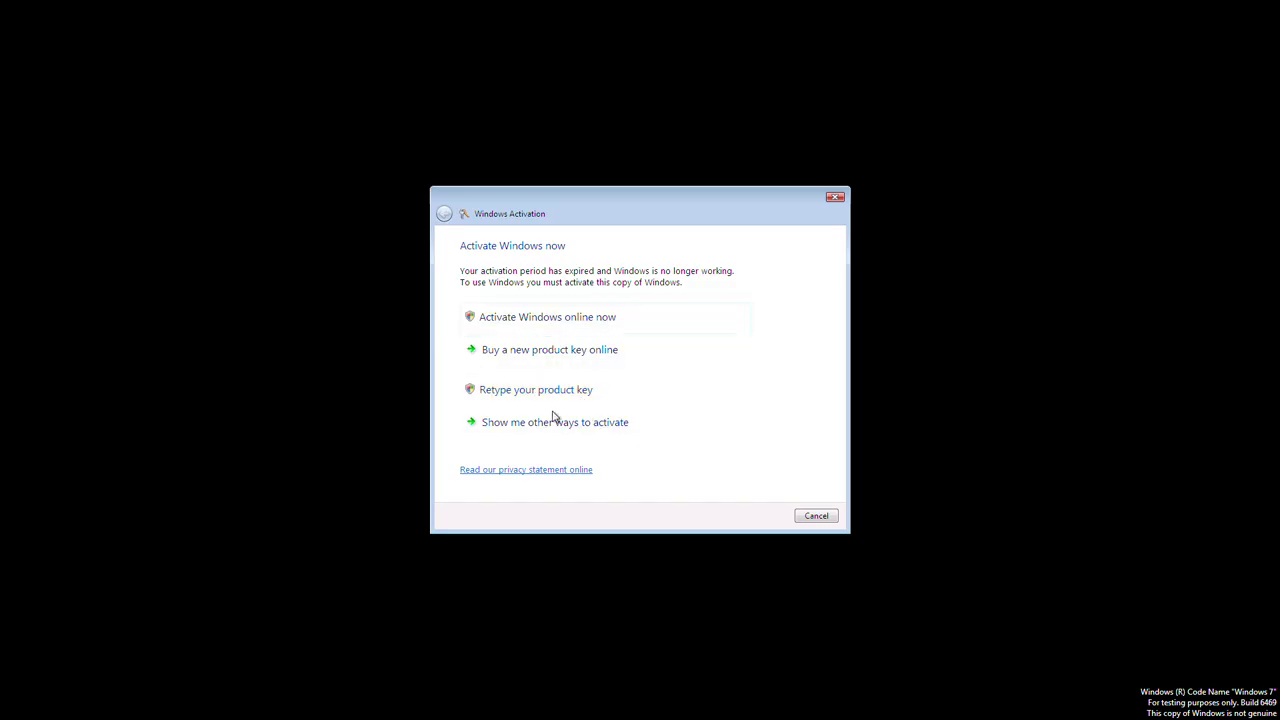
Open the online page for buying a new product key, and close the browser window.
click(571, 352)
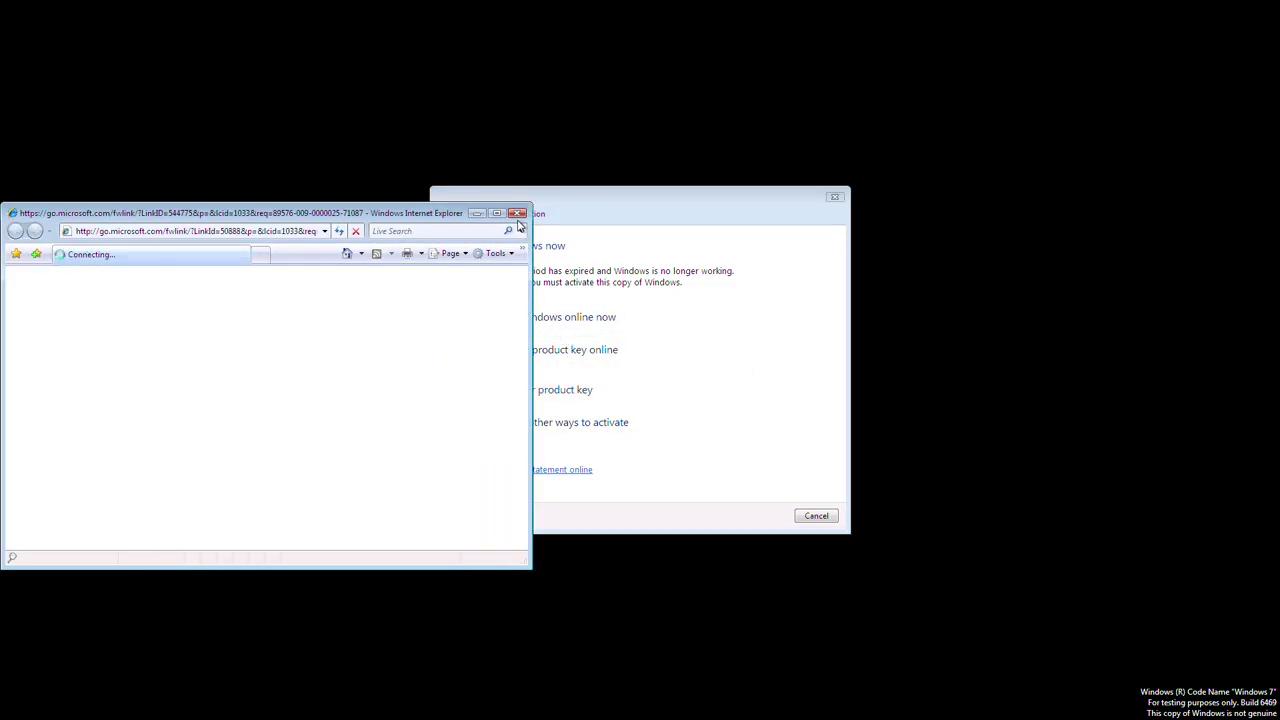
click(517, 213)
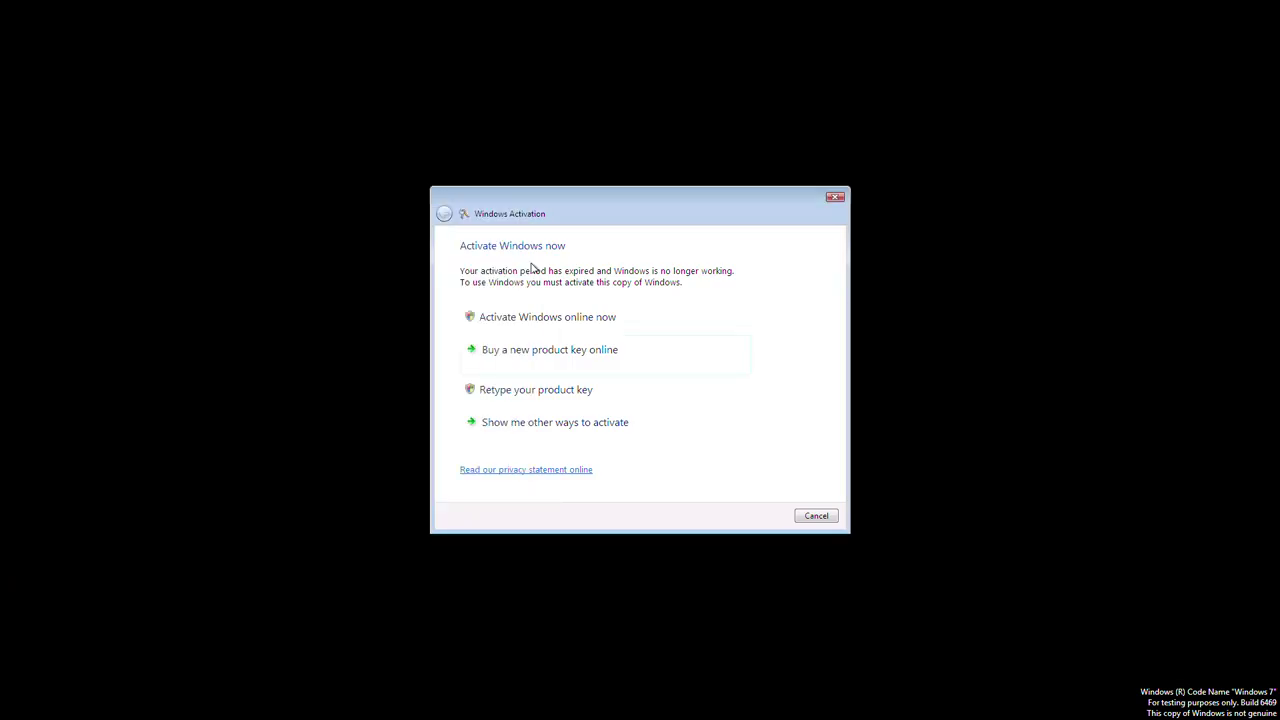
Try to activate Windows online, allowing Software Licensing access, and close the Windows Activation window.
click(570, 323)
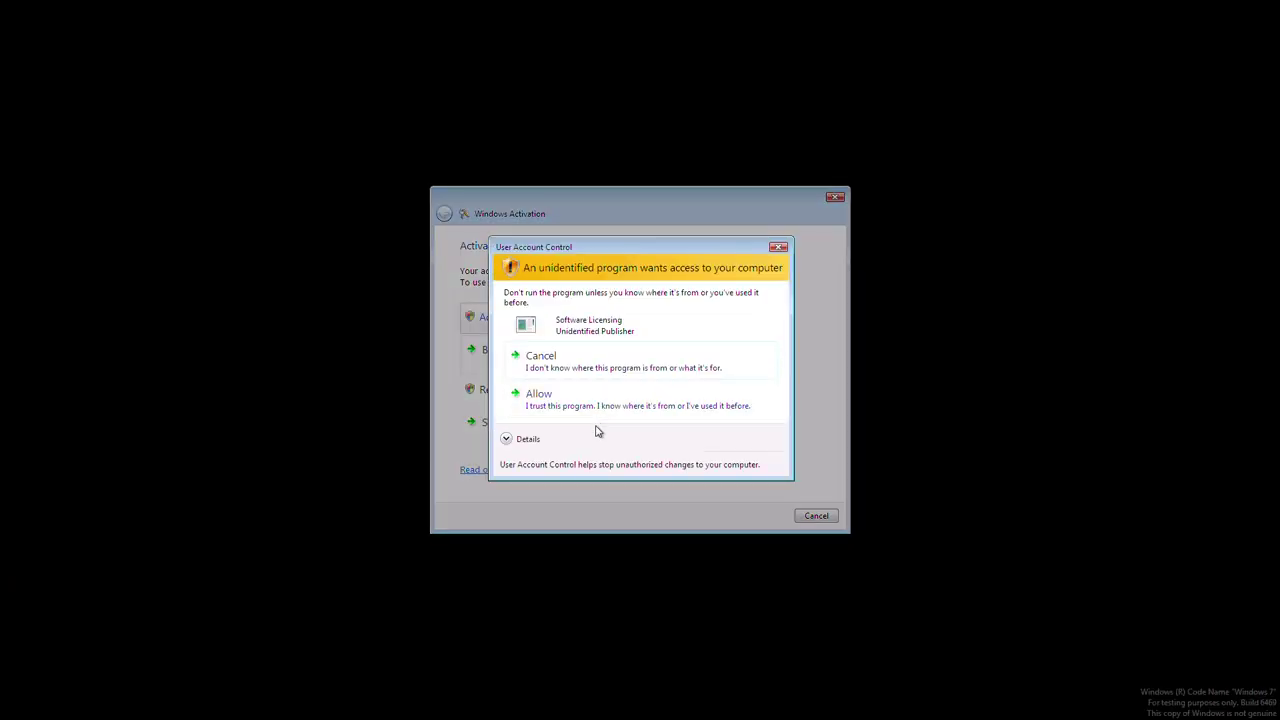
click(575, 402)
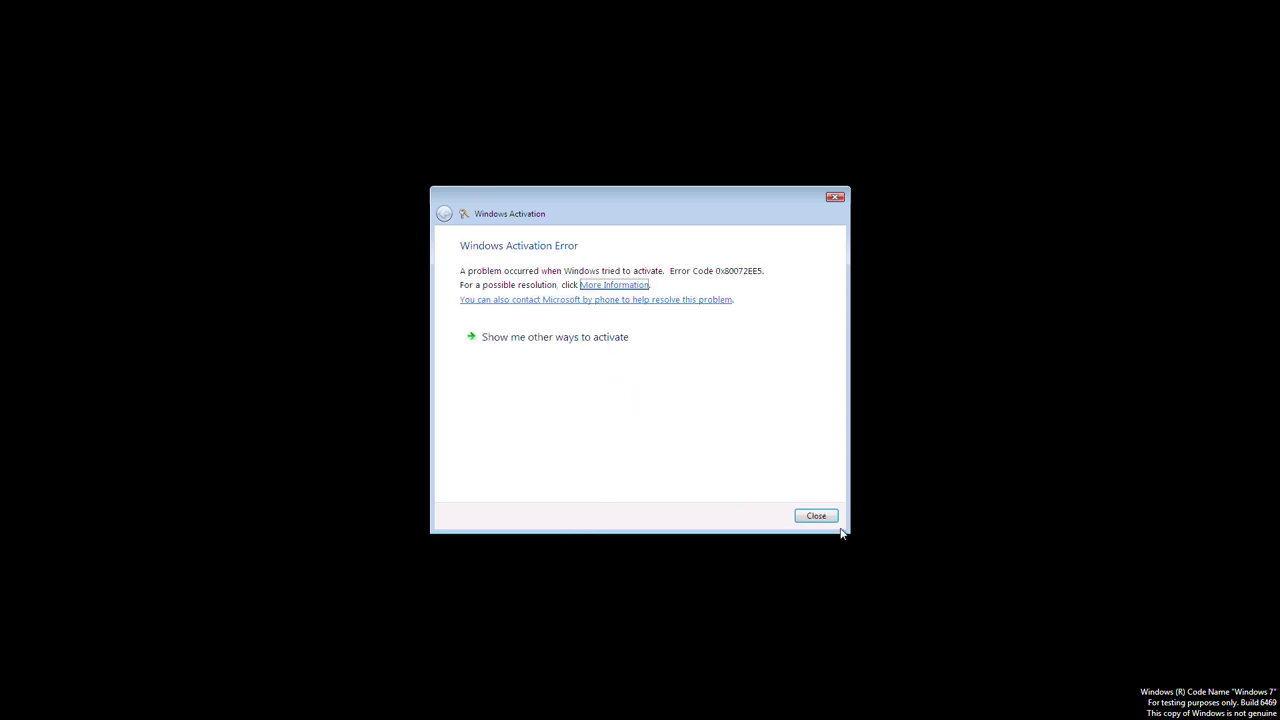
click(835, 199)
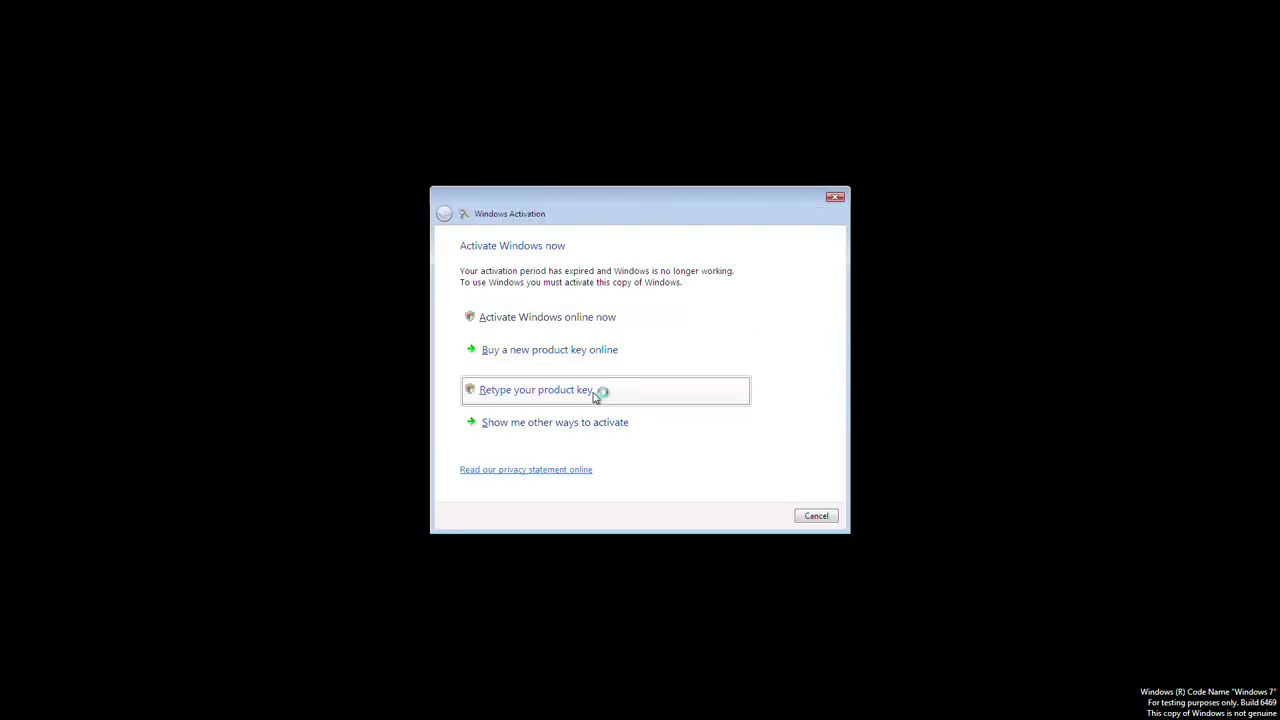
Choose to retype the product key, allow Software Licensing, leave the key blank, and agree to activate with the current Windows Vista Business key.
click(562, 393)
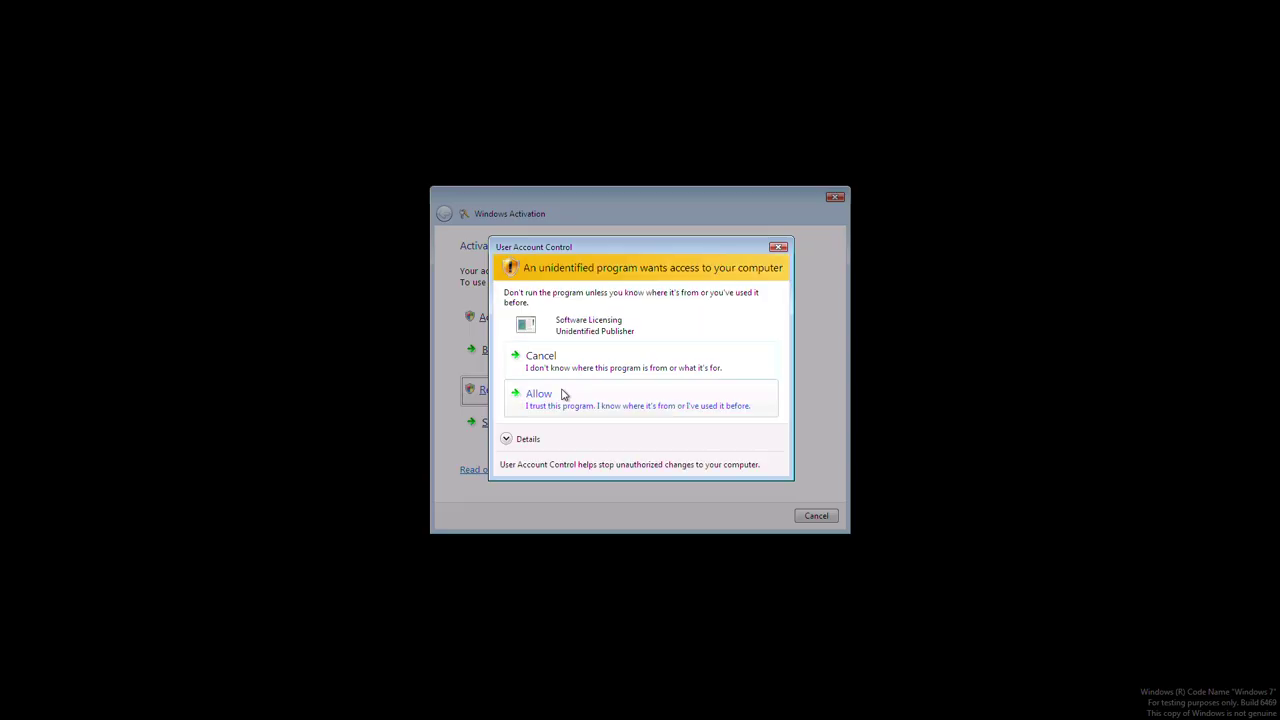
click(614, 412)
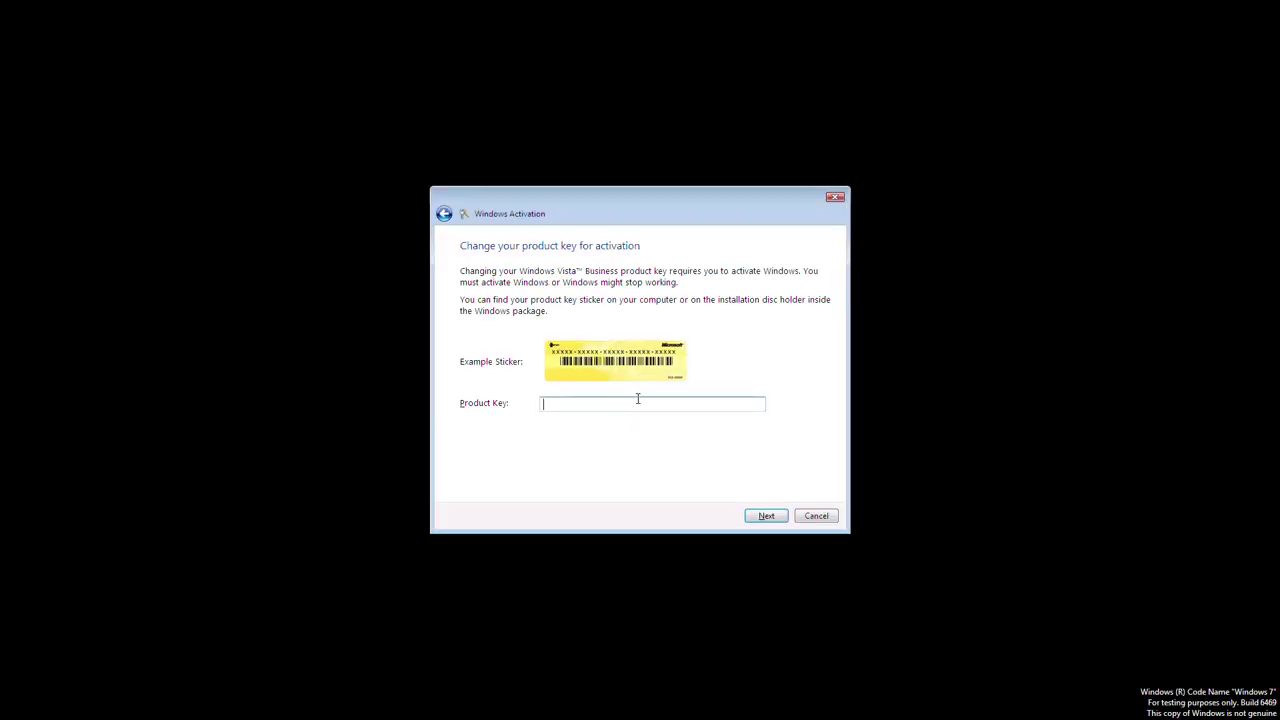
click(778, 516)
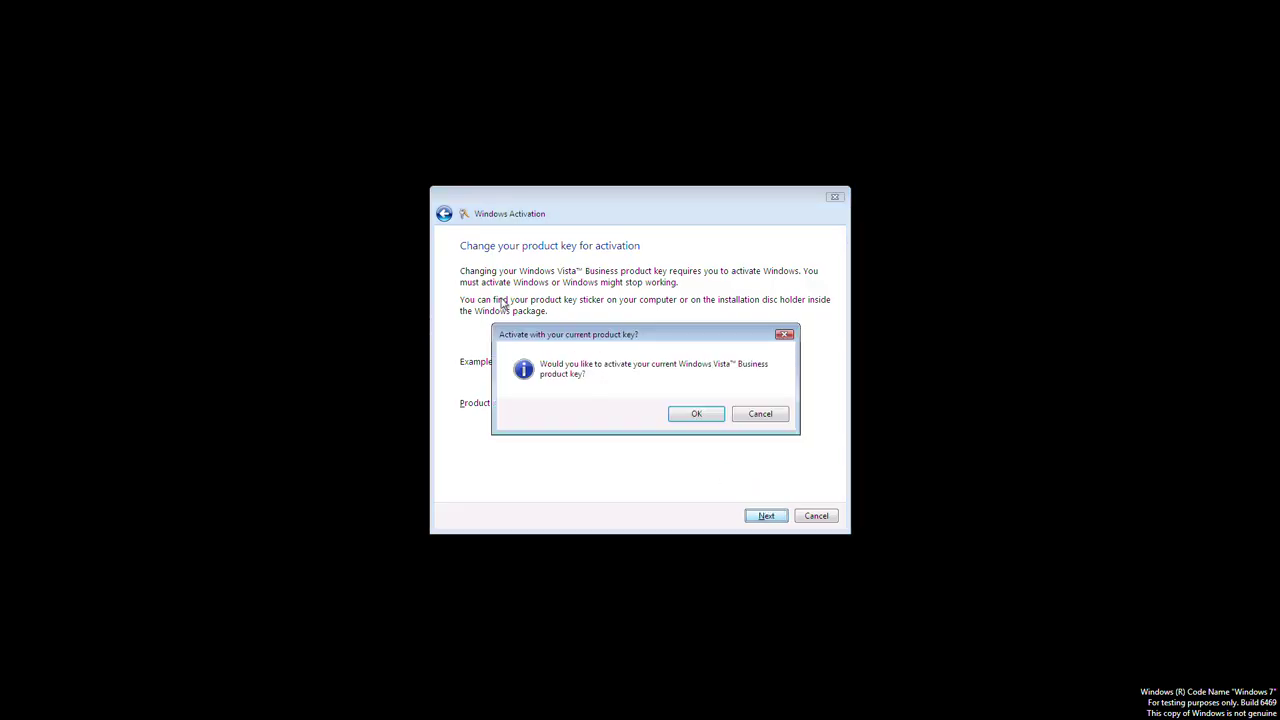
click(710, 419)
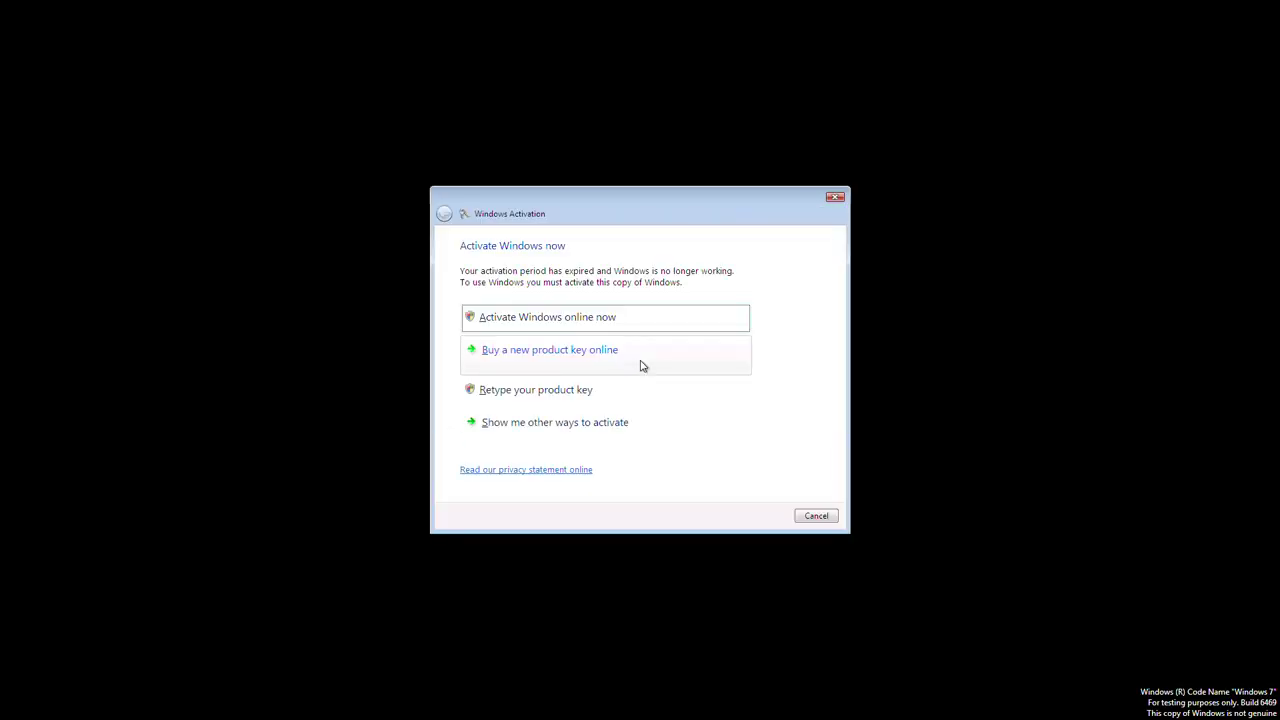
Open the online privacy statement, use its browser window to open c:\windows in Explorer, allowing explorer.exe, and close the browser.
click(556, 471)
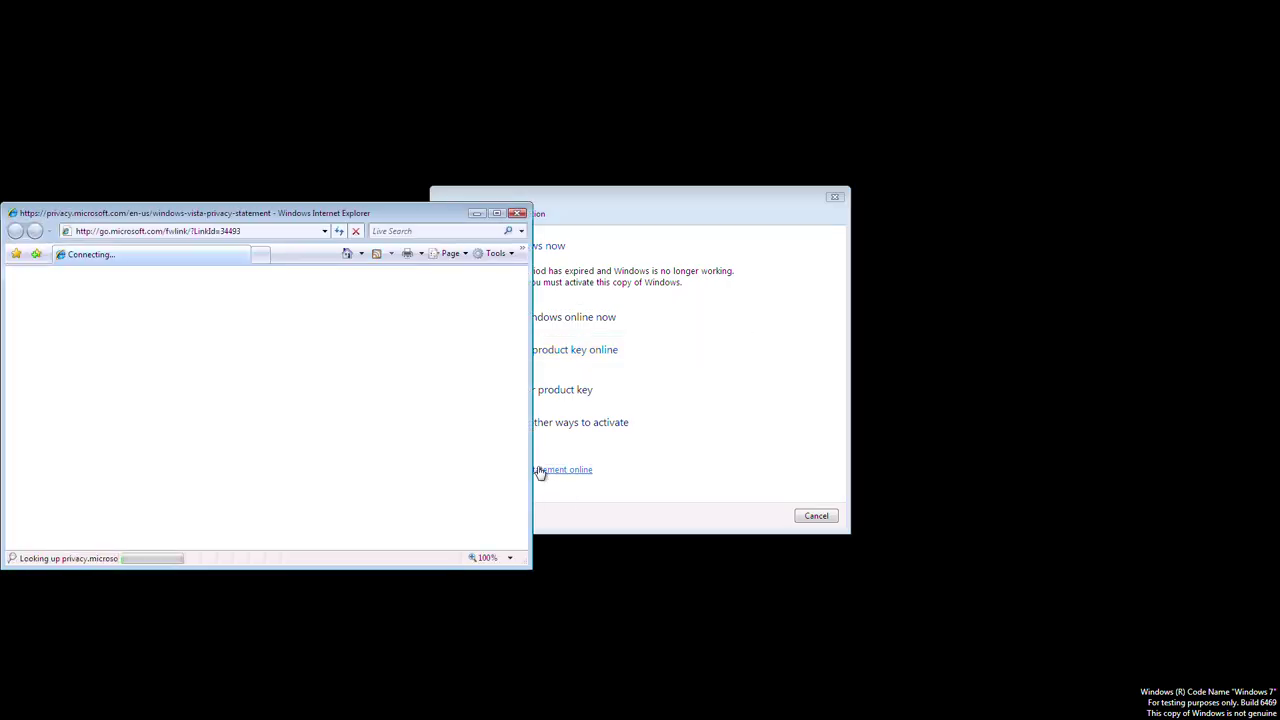
click(245, 230)
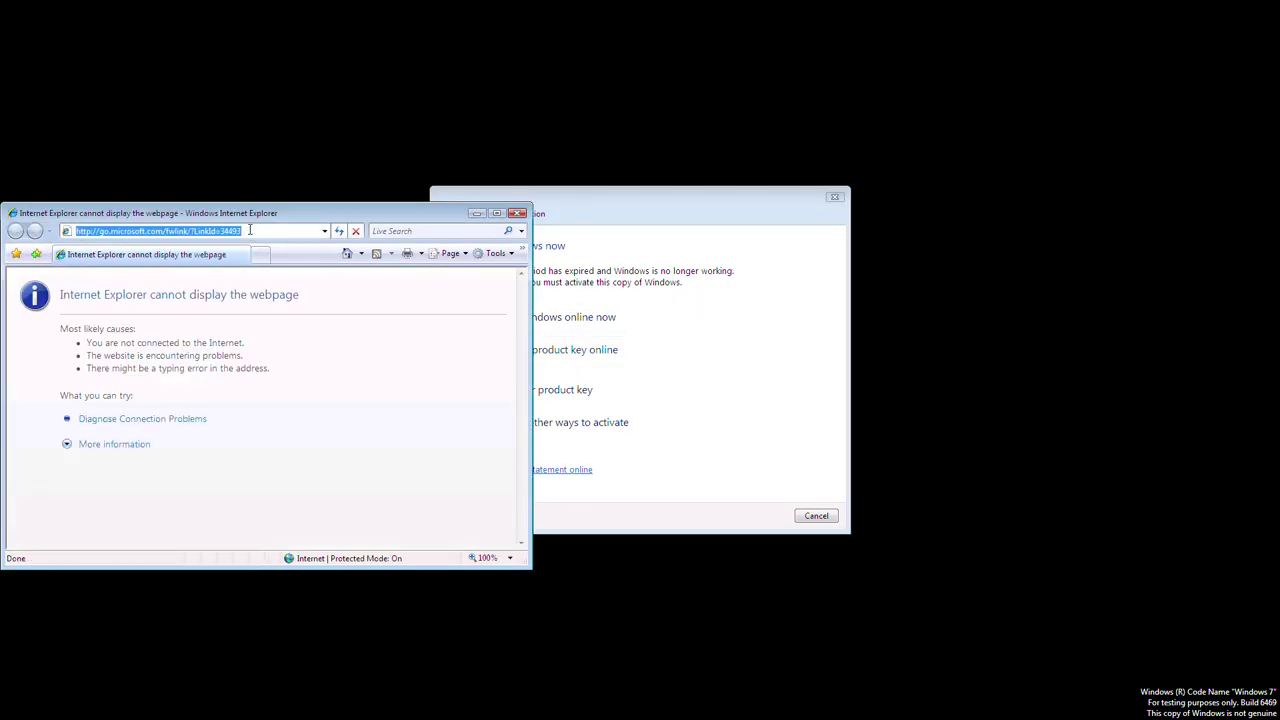
text(c)
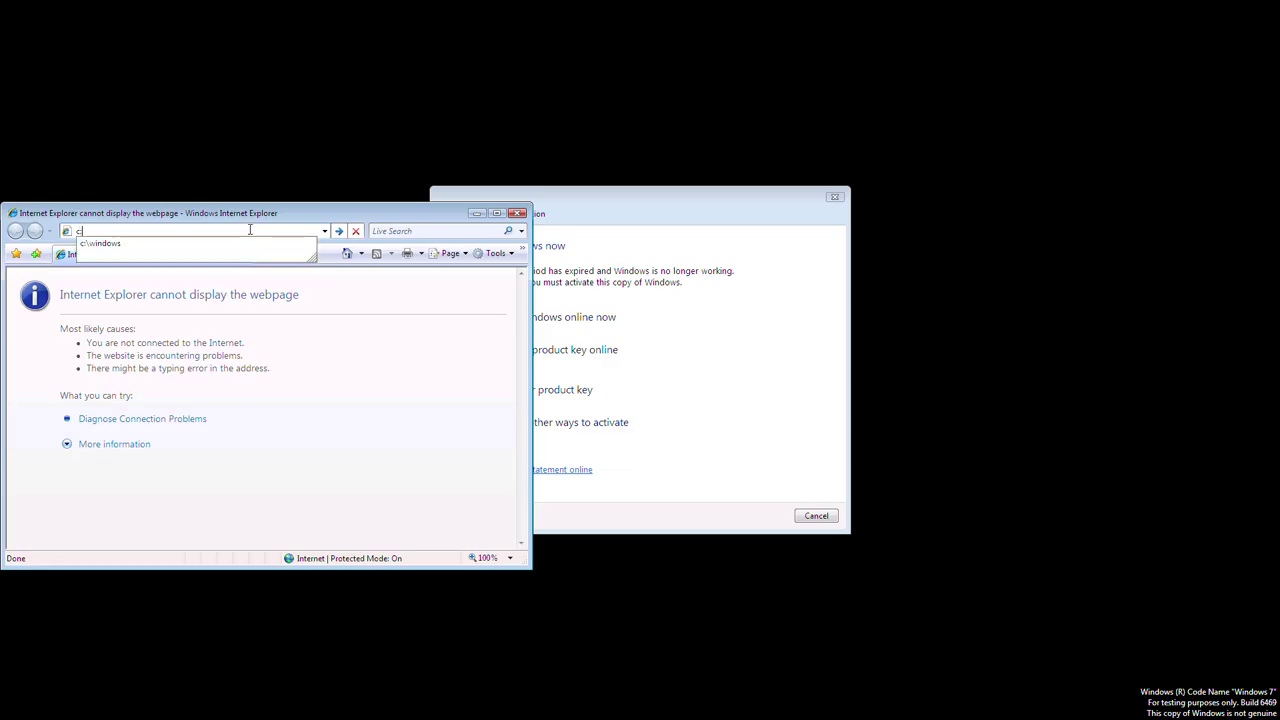
key(Down)
key(Return)
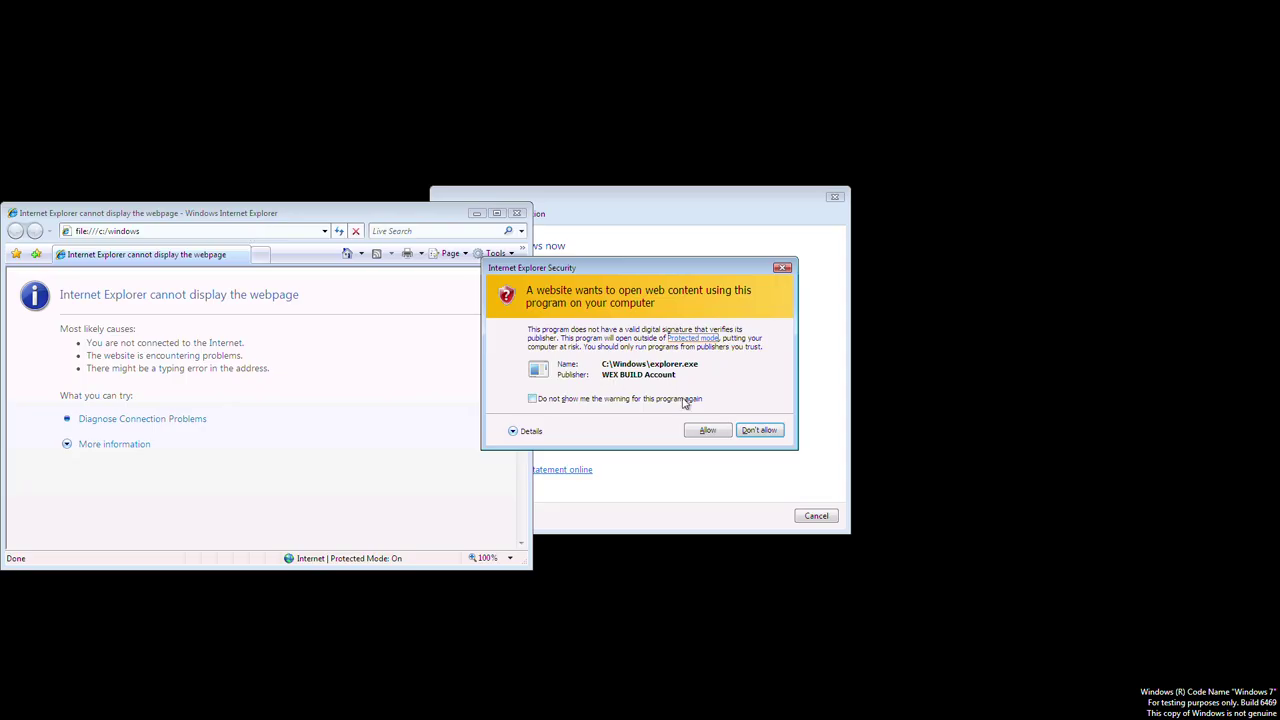
click(700, 429)
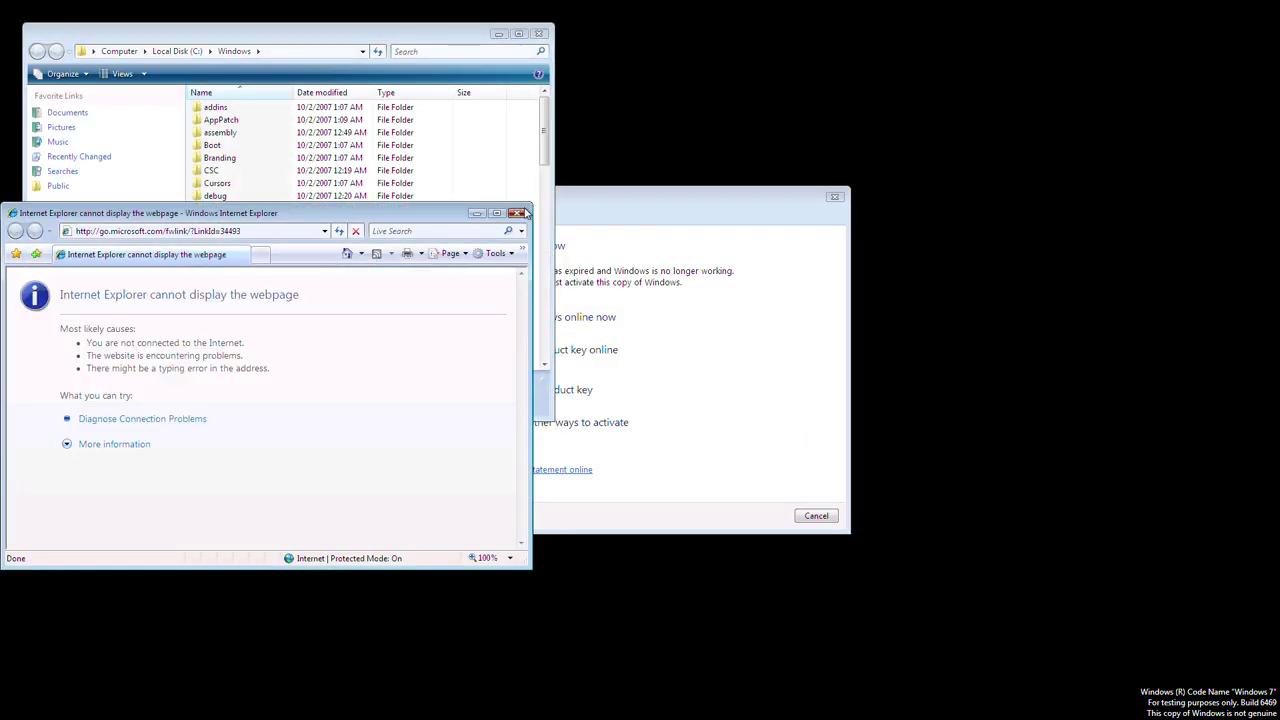
click(519, 212)
Find the System32 folder inside the Windows folder and open it.
mouse_move(545, 160)
mouse_down()
mouse_move(549, 336)
mouse_move(549, 312)
mouse_up()
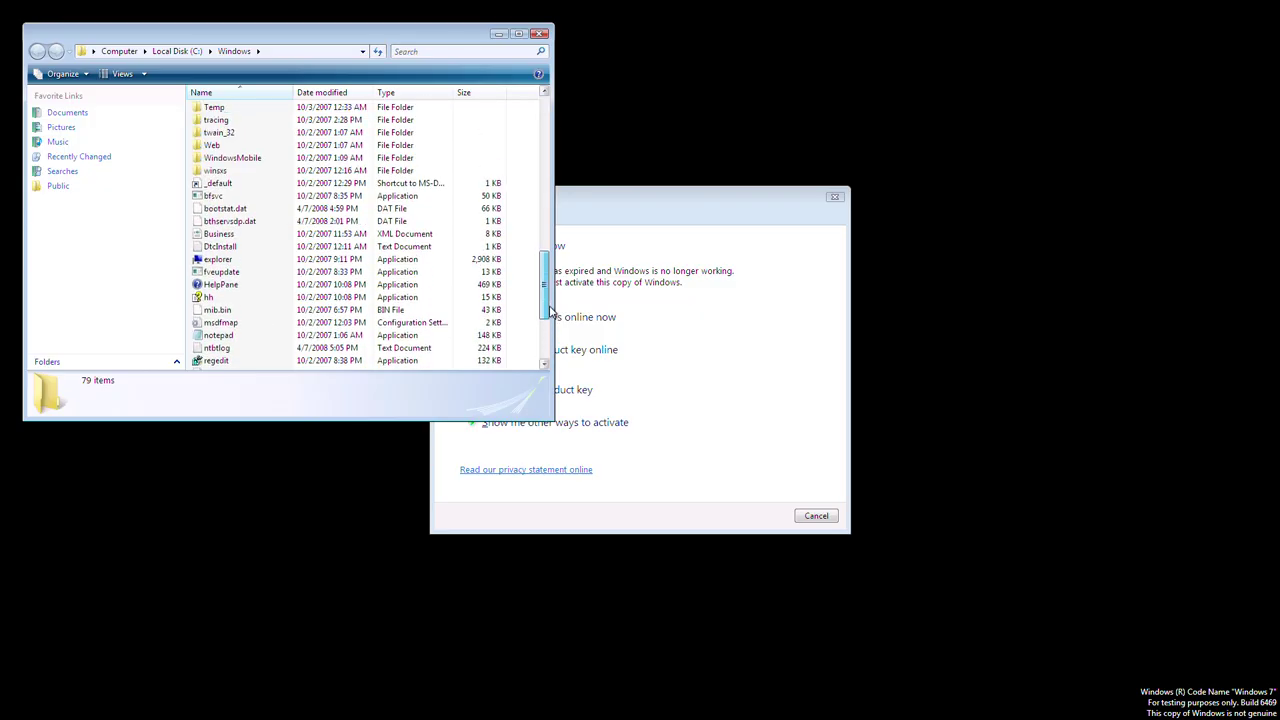
scroll(300, 200, up, 2)
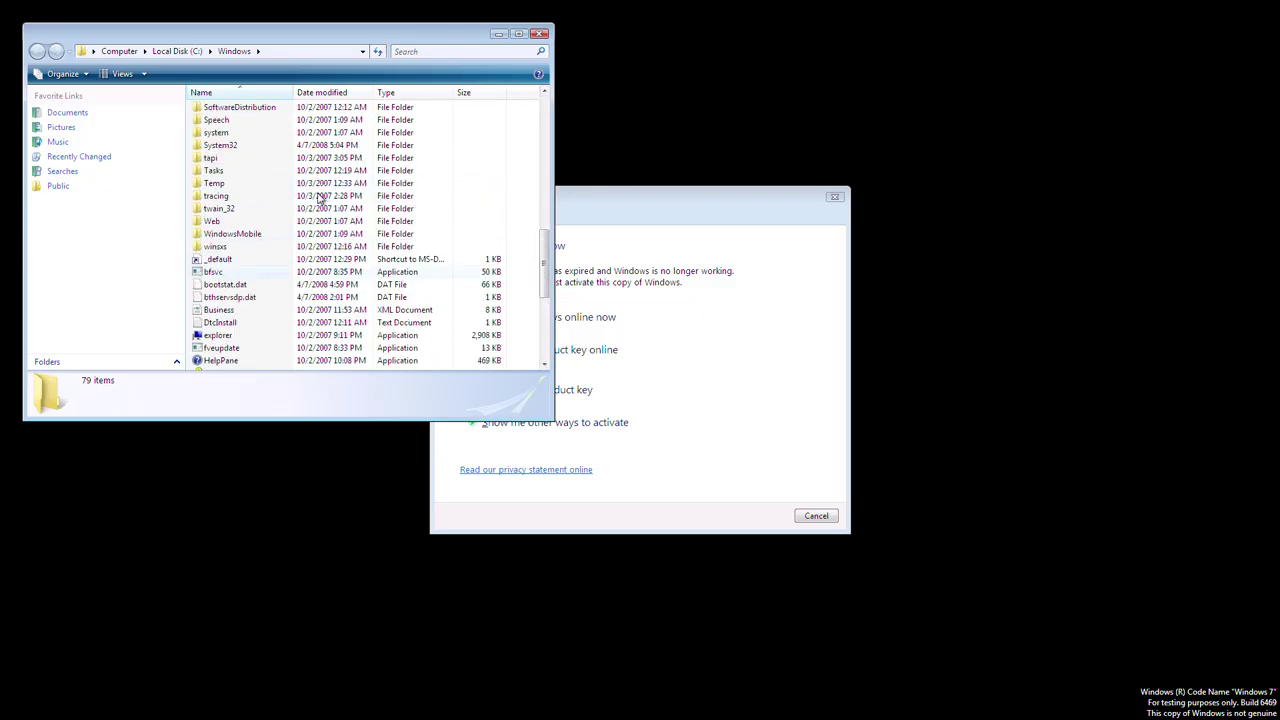
click(286, 145)
click(286, 145)
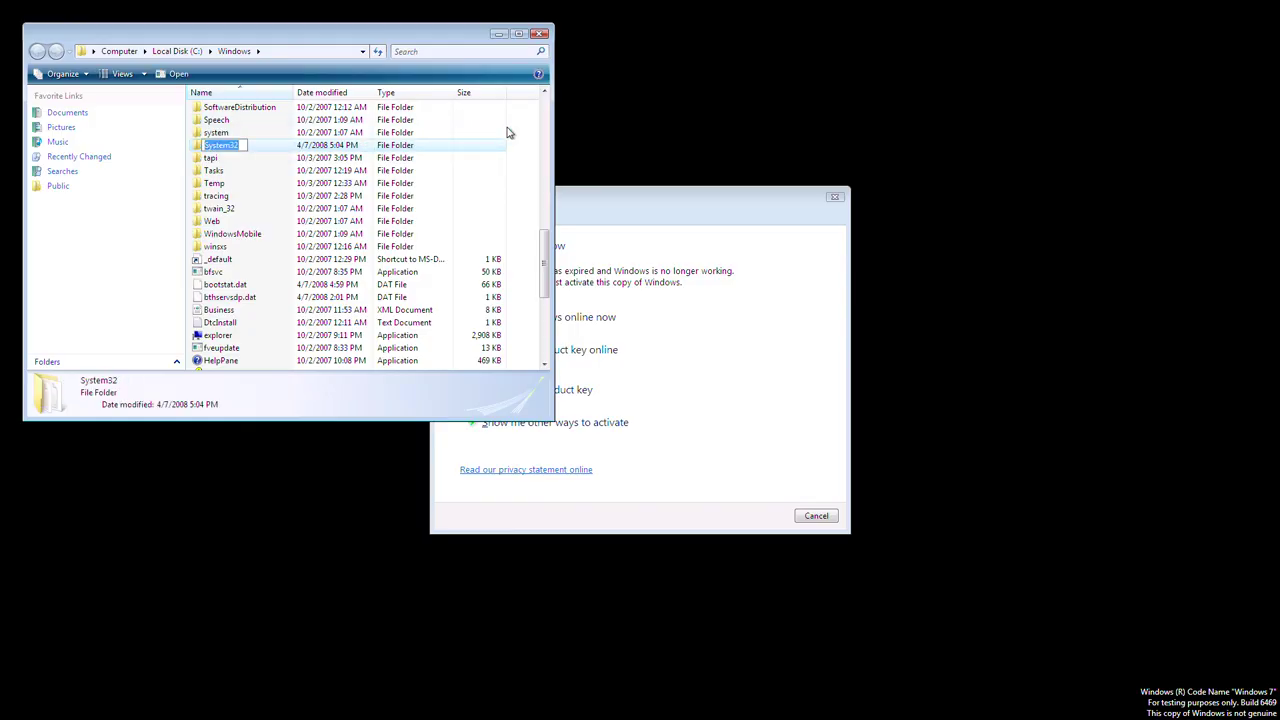
key(Return)
key(Return)
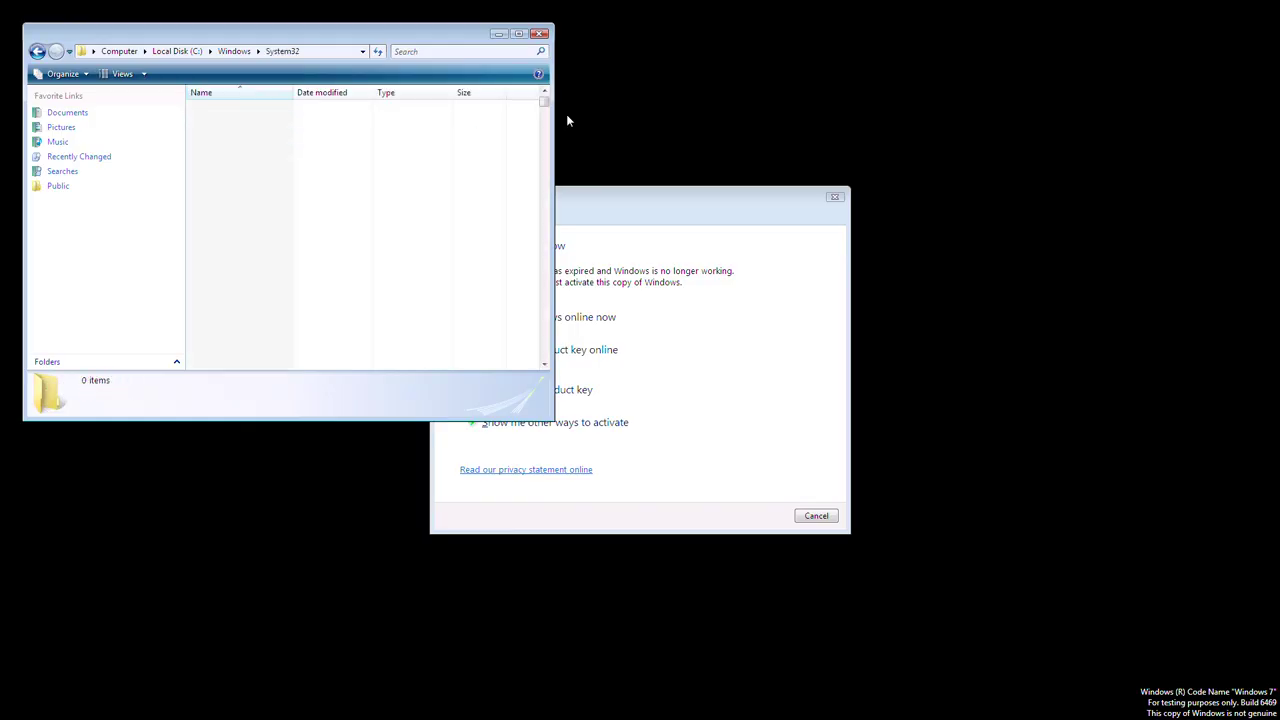
Find cmd in System32 and run it as administrator, allowing it through User Account Control.
drag(544, 104, 556, 152)
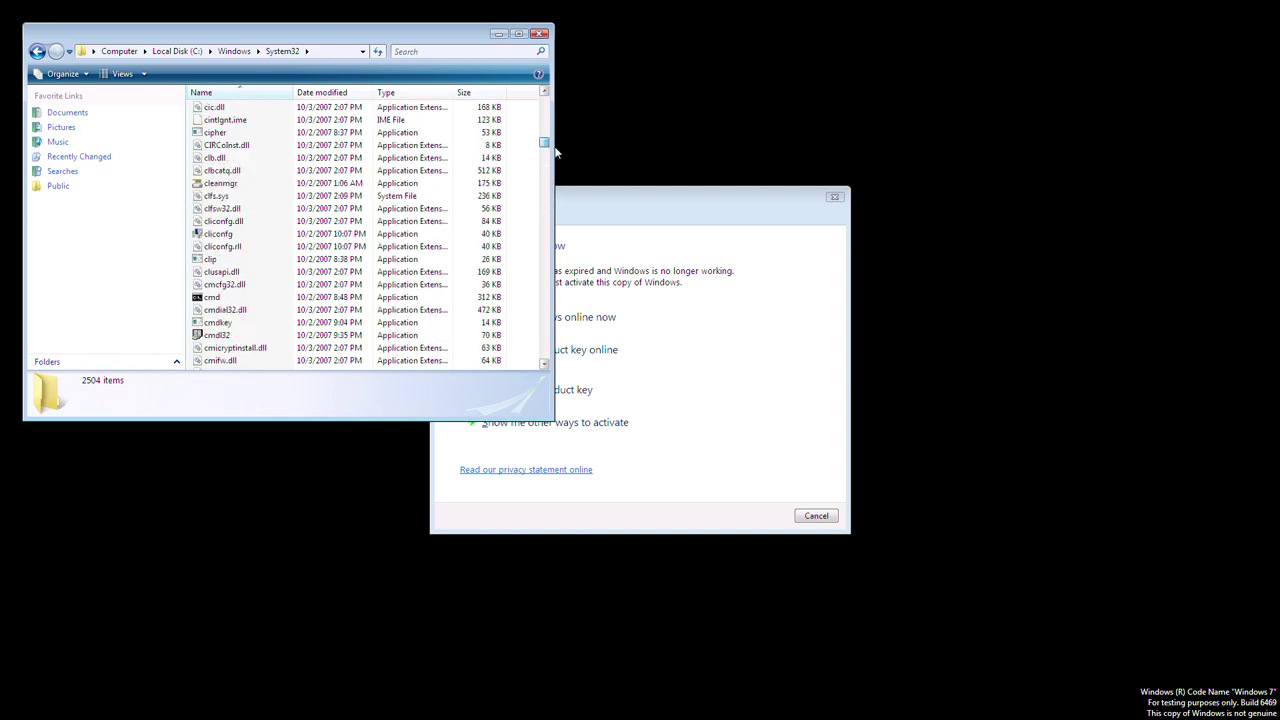
right_click(221, 298)
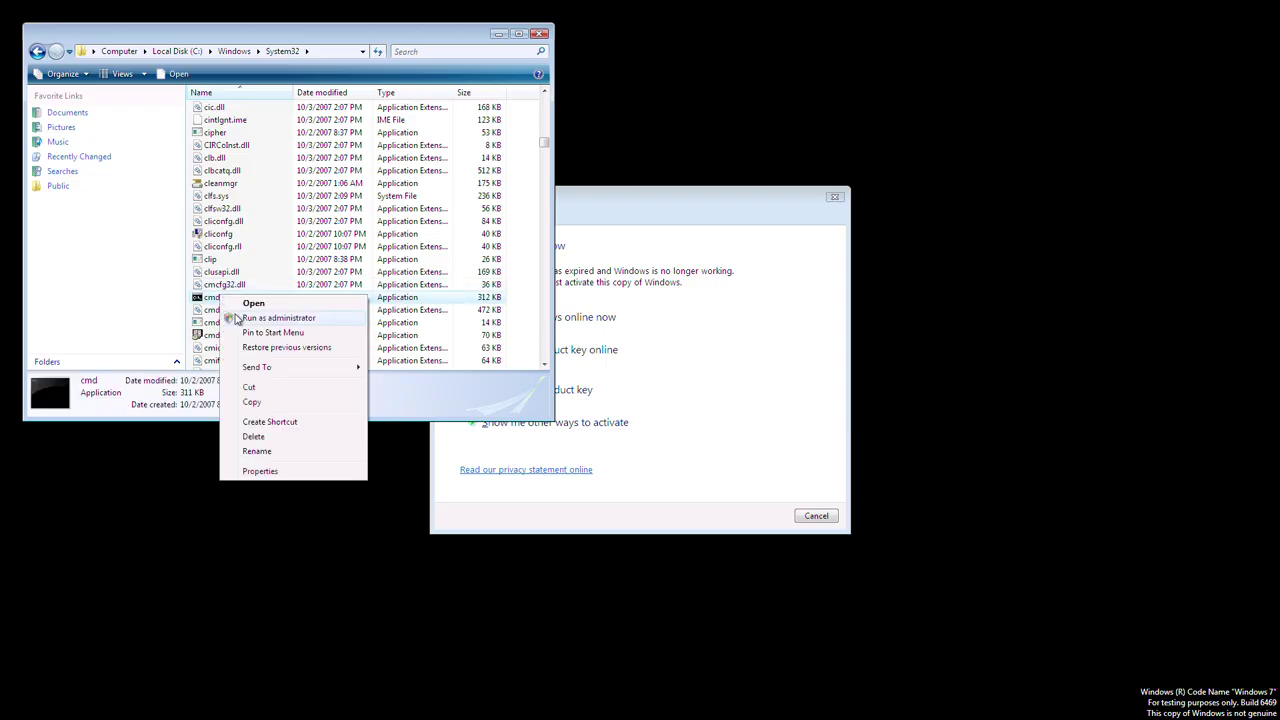
click(252, 318)
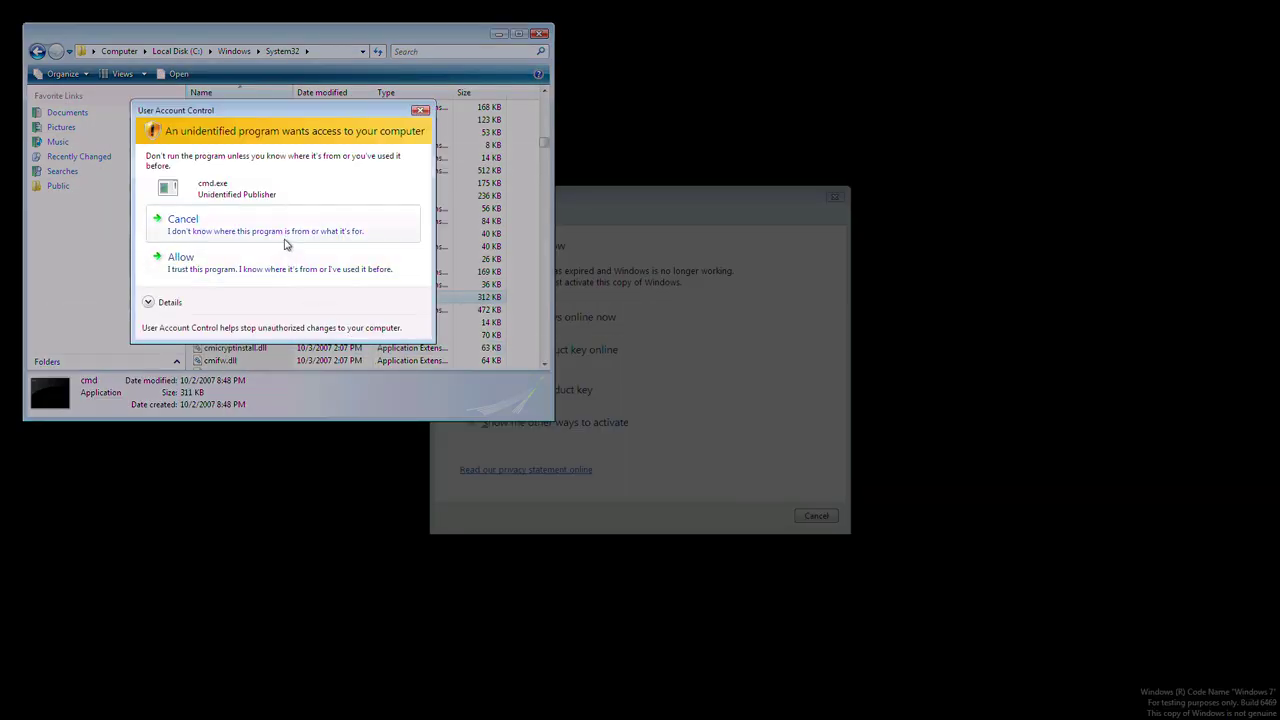
click(289, 254)
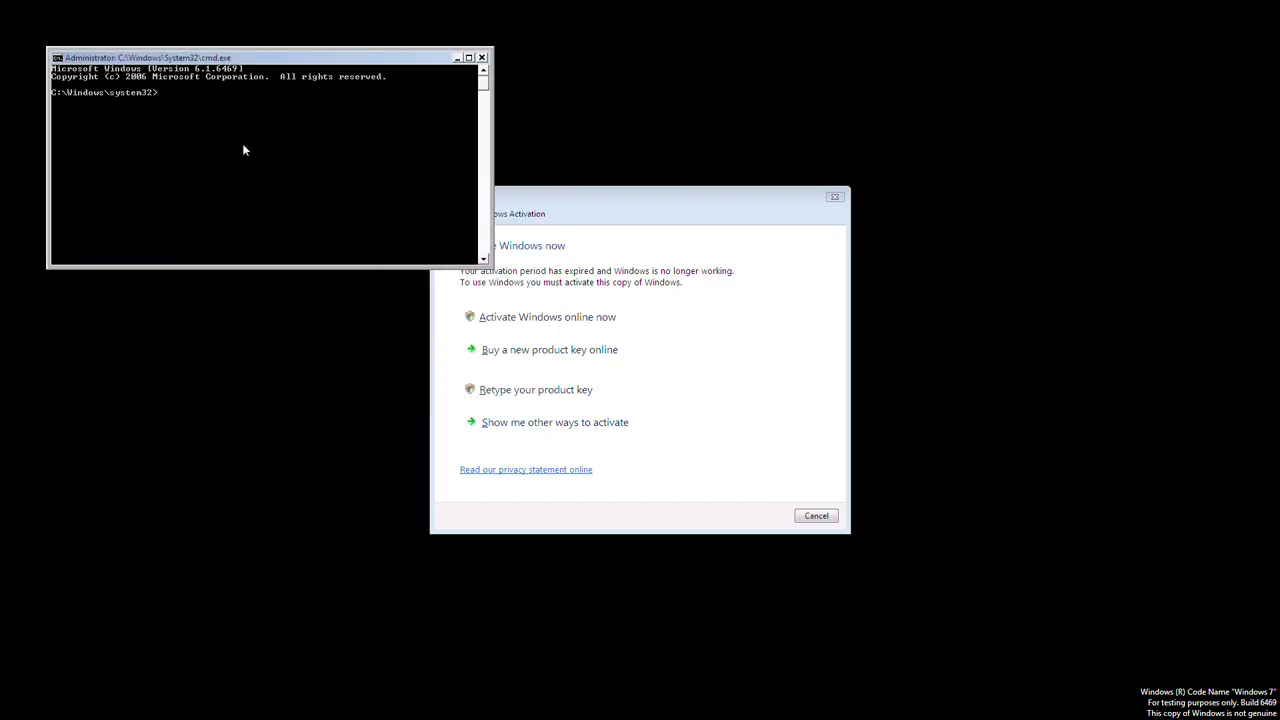
Run "shutdown -s -t 10" and "slmgr -rearm" in the command prompt, and move its window over the activation window.
text(shutdown -s -t 10)
key(Return)
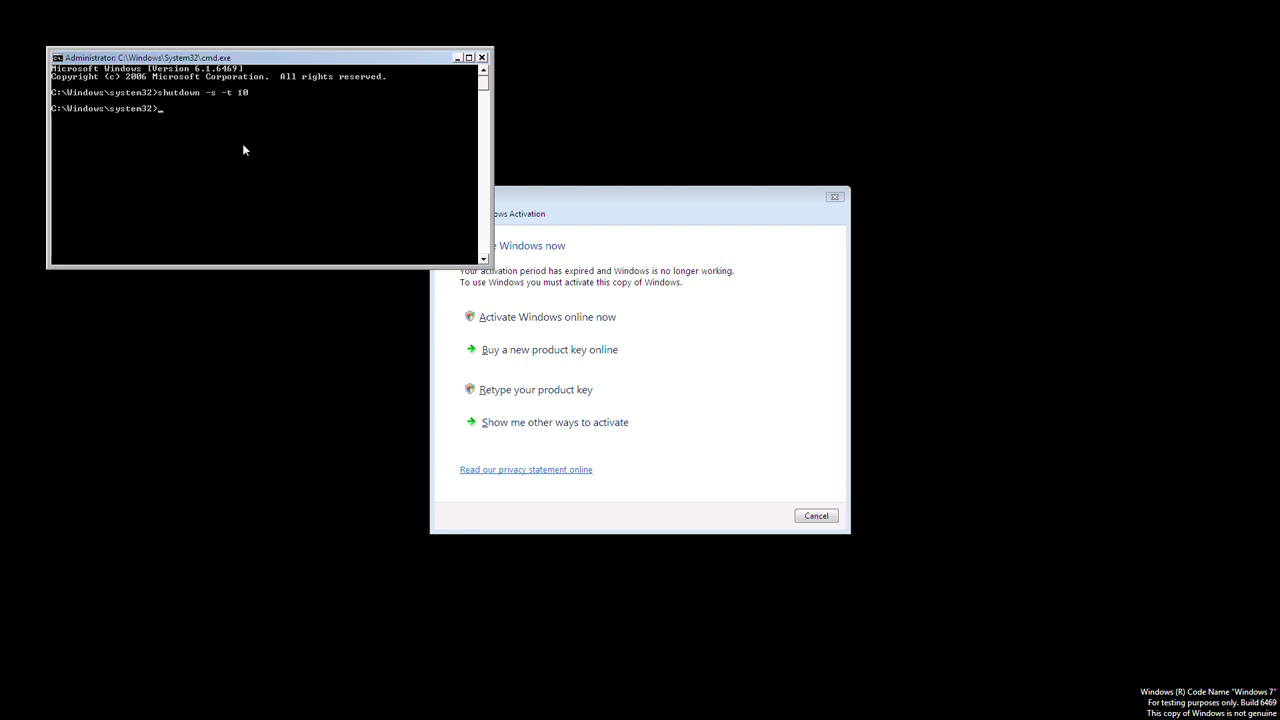
text(slmgr -rearm)
drag(241, 60, 599, 232)
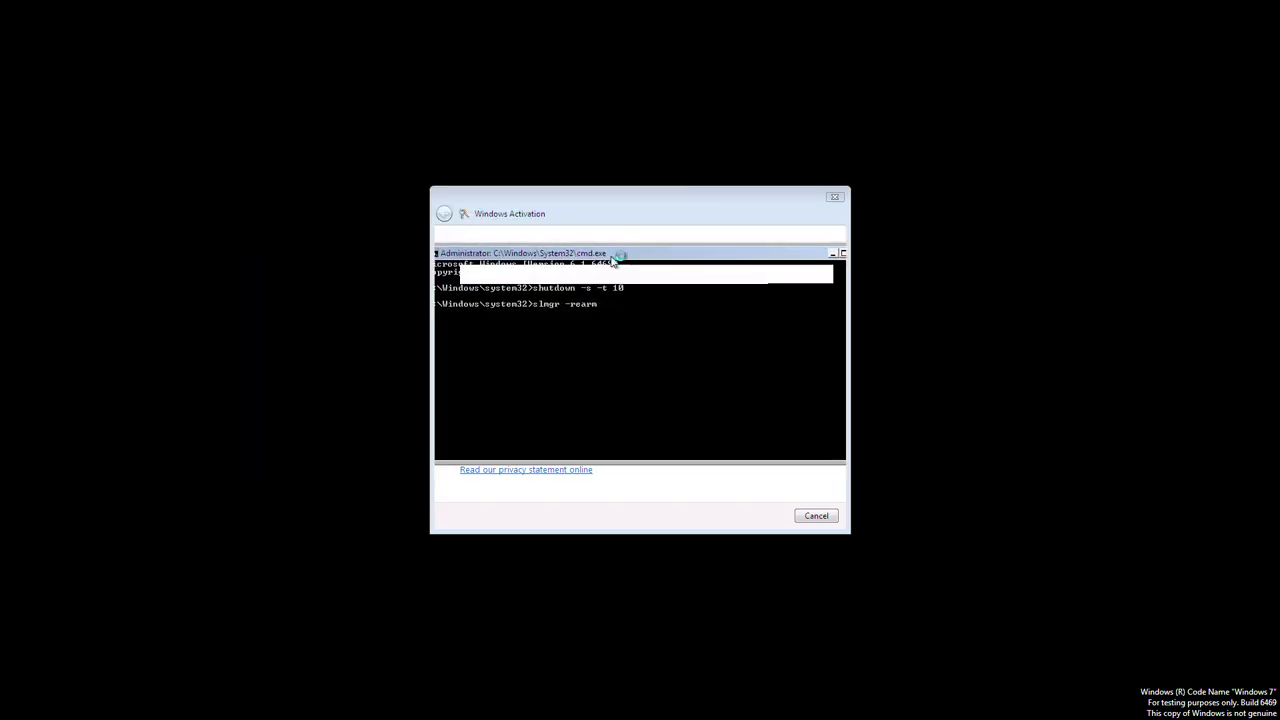